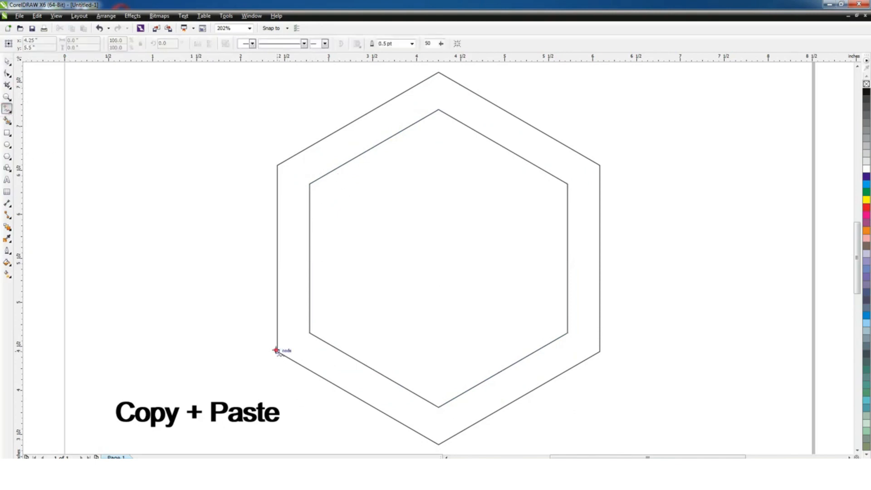
# Draw three straight lines joining the outer and inner hexagons at their lower-left, lower-right and top corners.
pyautogui.click(277, 351)
pyautogui.click(309, 332)
pyautogui.click(599, 352)
pyautogui.click(568, 333)
pyautogui.click(438, 72)
pyautogui.click(438, 110)
# Smart-fill the three sections of the hexagonal ring: upper-left, upper-right and bottom.
pyautogui.click(7, 60)
pyautogui.click(74, 93)
pyautogui.click(7, 121)
pyautogui.click(373, 144)
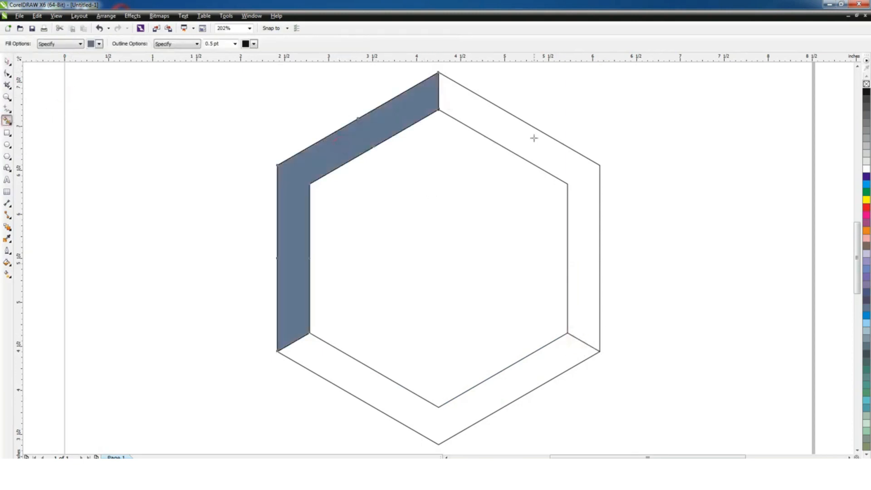
pyautogui.click(533, 137)
pyautogui.click(571, 359)
pyautogui.click(8, 61)
pyautogui.click(178, 150)
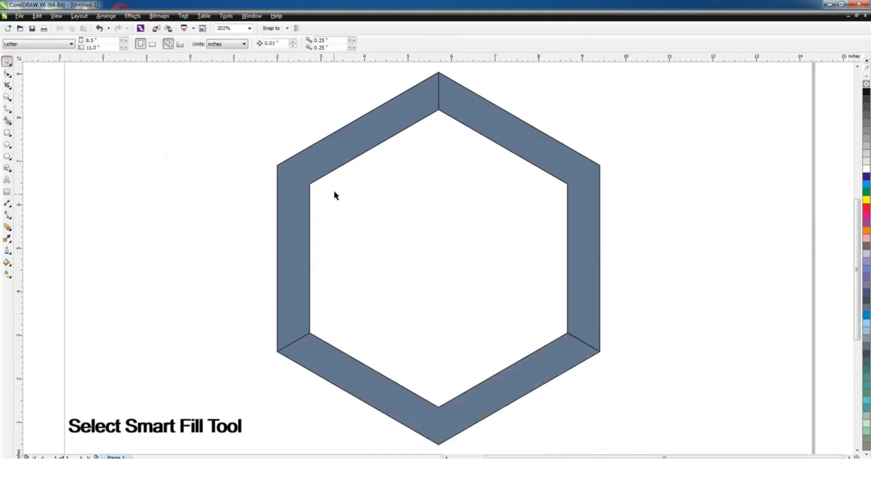
# Move all three filled sections about 3.1 inches left, off the original hexagon outlines.
pyautogui.scroll(-2, 334, 194)
pyautogui.moveTo(334, 165); pyautogui.dragTo(198, 165)
pyautogui.click(422, 159)
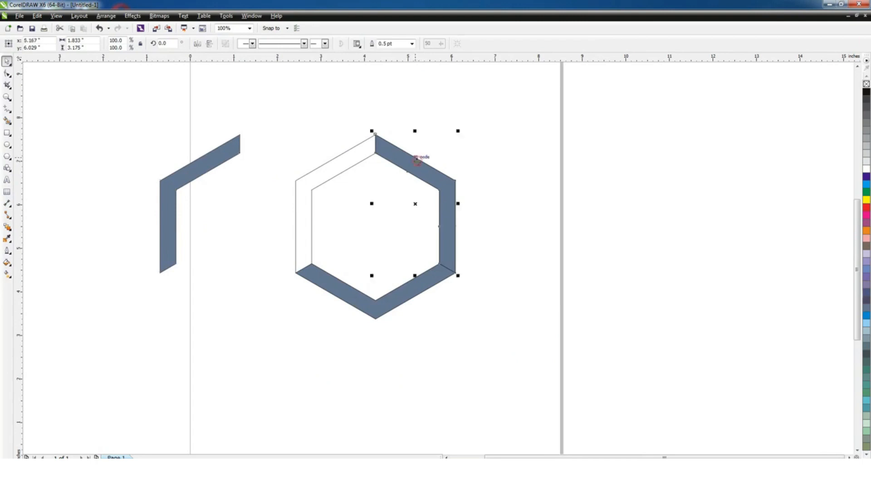
pyautogui.moveTo(422, 159); pyautogui.dragTo(287, 159)
pyautogui.click(357, 300)
pyautogui.hotkey('ctrl', 'r')
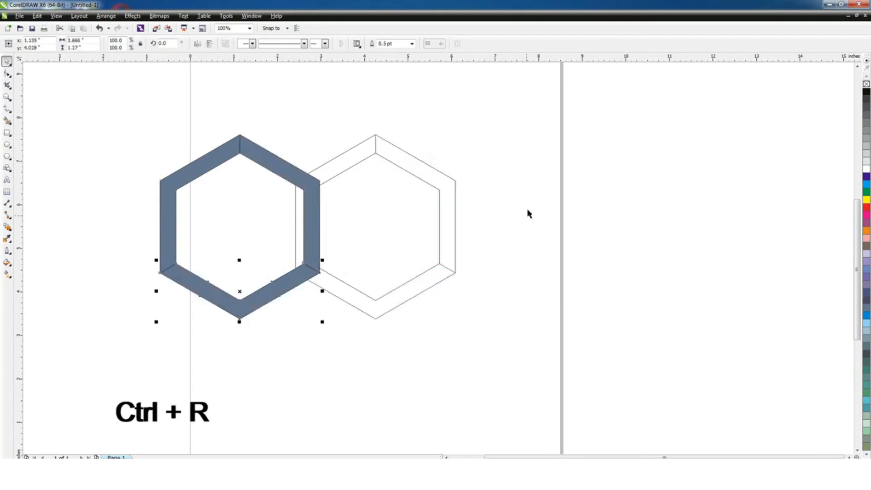
# Delete the leftover unfilled hexagon outlines and their connecting lines.
pyautogui.click(527, 213)
pyautogui.click(454, 170)
pyautogui.press('Delete')
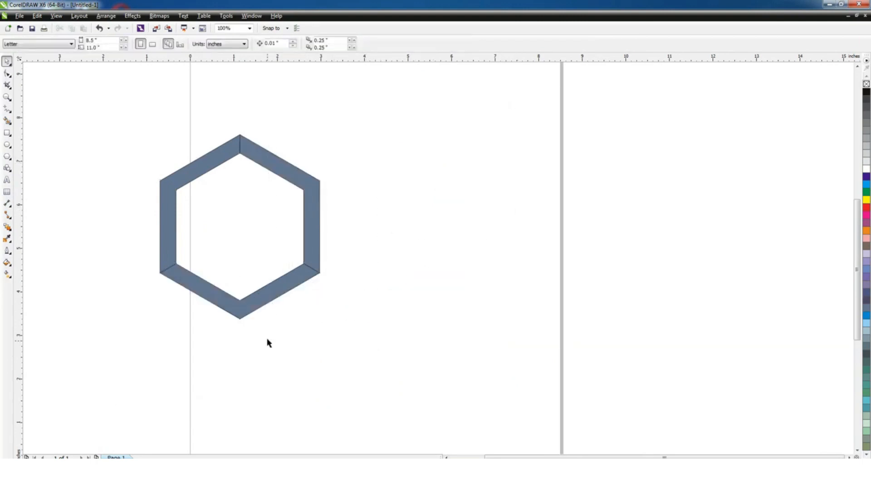
# Move the whole filled hexagonal ring about 3.2 inches right, back onto the middle of the page.
pyautogui.moveTo(358, 122); pyautogui.dragTo(153, 328)
pyautogui.moveTo(242, 227); pyautogui.dragTo(380, 220)
pyautogui.hotkey('shift', 'F2')
# Fill the upper-left ring section red and the upper-right section orange.
pyautogui.click(645, 133)
pyautogui.click(382, 131)
pyautogui.click(866, 207)
pyautogui.click(670, 131)
pyautogui.click(585, 173)
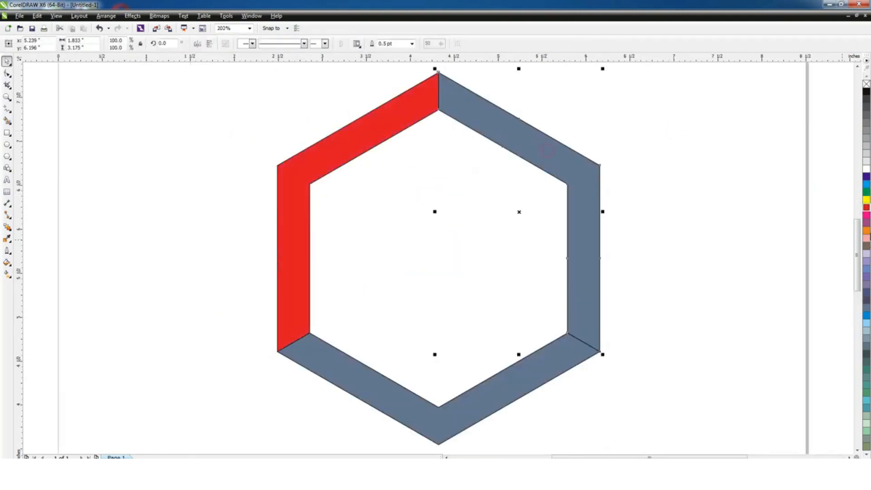
pyautogui.click(866, 231)
# Fill the bottom ring section with a dark red by adding black to the CMYK red uniform fill.
pyautogui.click(557, 363)
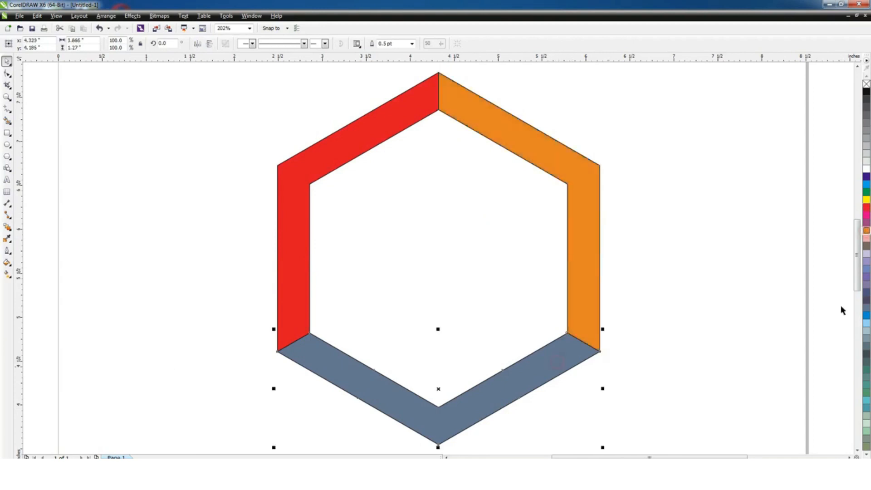
pyautogui.click(866, 207)
pyautogui.hotkey('shift', 'F11')
pyautogui.click(492, 144)
pyautogui.click(613, 248)
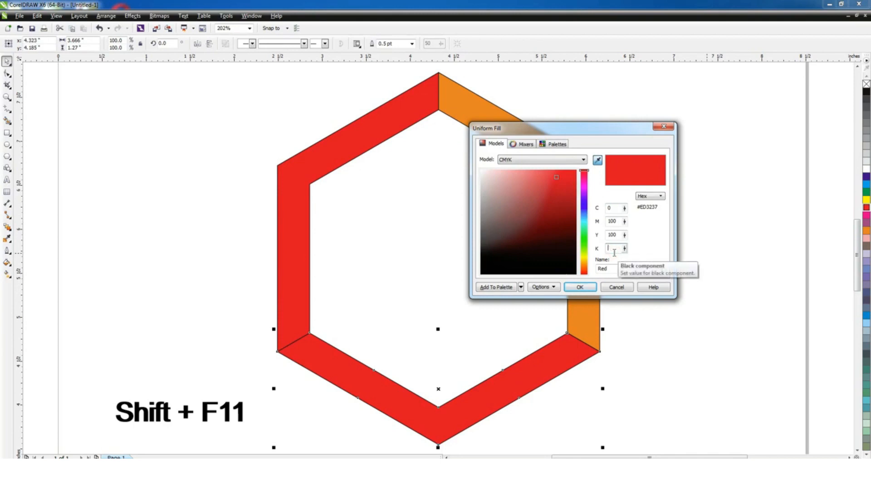
pyautogui.press('Return')
pyautogui.click(706, 191)
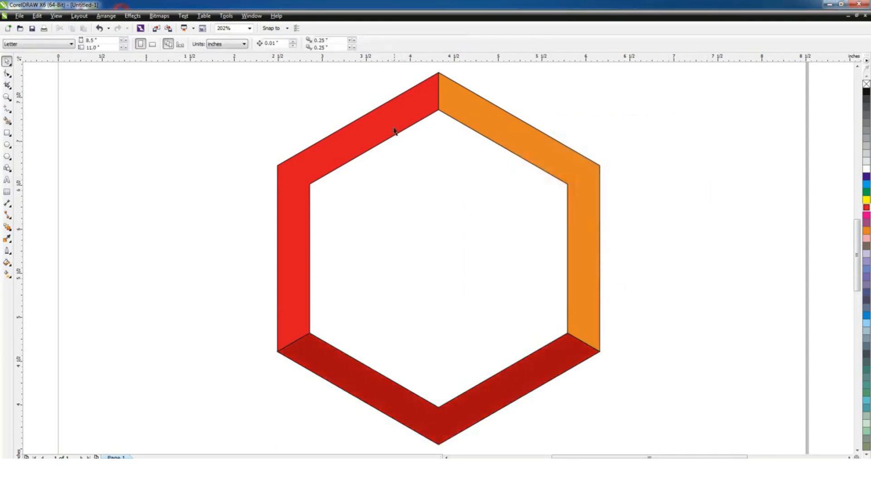
# Group the red, orange and dark red ring sections.
pyautogui.click(395, 136)
pyautogui.keyDown('shift'); pyautogui.click(488, 126); pyautogui.keyUp('shift')
pyautogui.keyDown('shift'); pyautogui.click(520, 383); pyautogui.keyUp('shift')
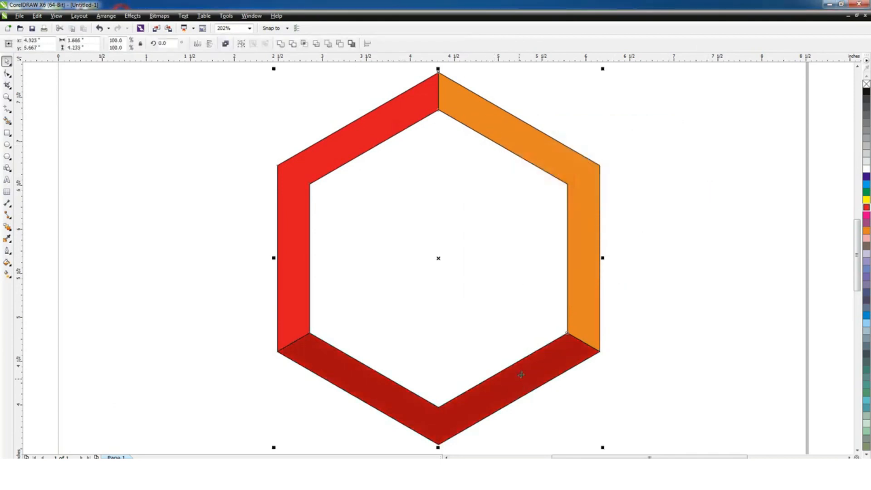
pyautogui.hotkey('ctrl', 'g')
pyautogui.click(658, 202)
# Remove the outline from the grouped hexagonal ring.
pyautogui.click(447, 105)
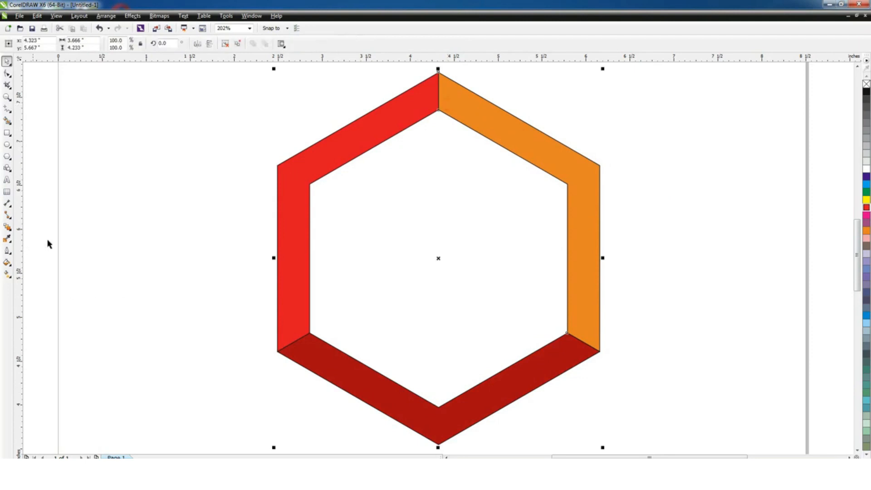
pyautogui.rightClick(867, 78)
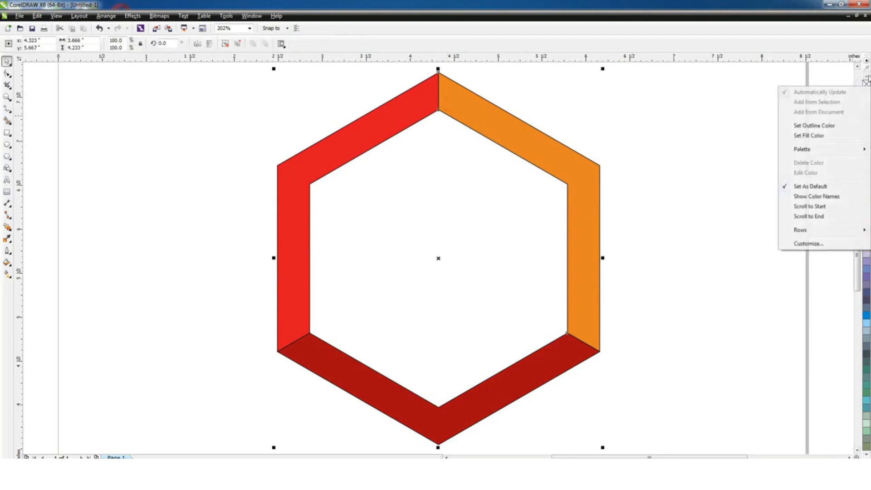
pyautogui.click(844, 47)
pyautogui.rightClick(866, 83)
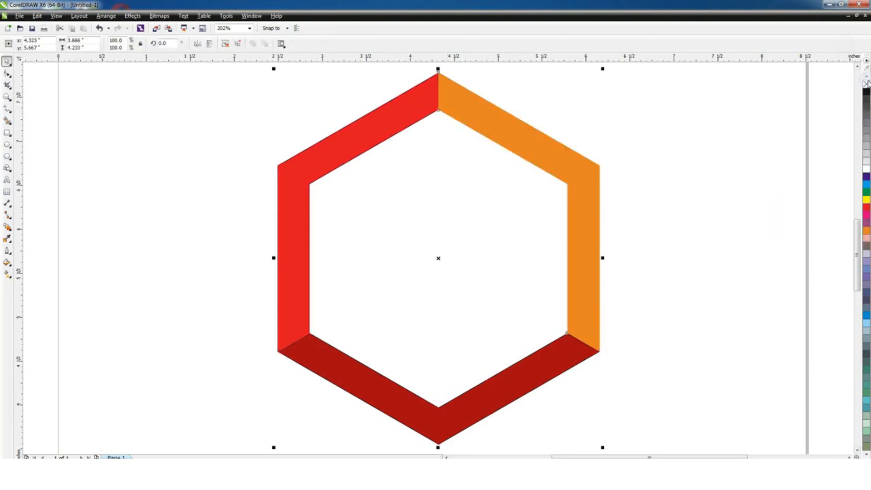
# Apply a one-step inside contour with a 0.047 inch offset to the hexagonal ring.
pyautogui.click(7, 226)
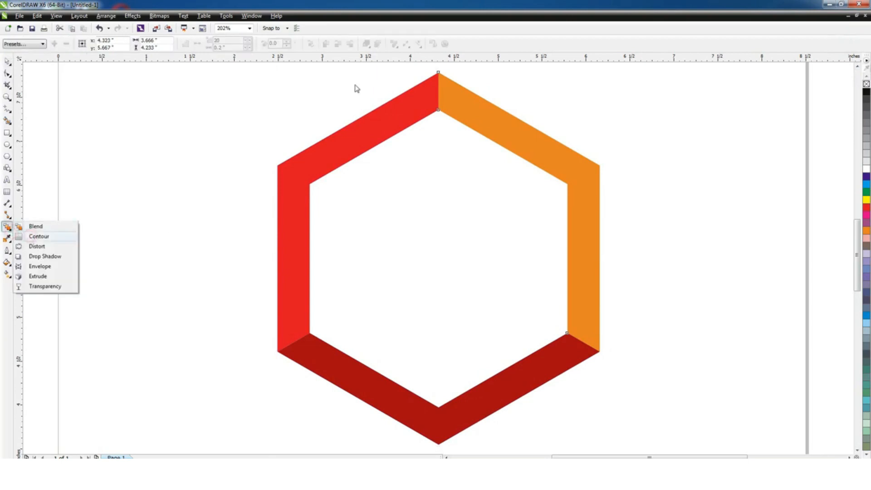
pyautogui.click(31, 236)
pyautogui.moveTo(438, 74); pyautogui.dragTo(445, 82)
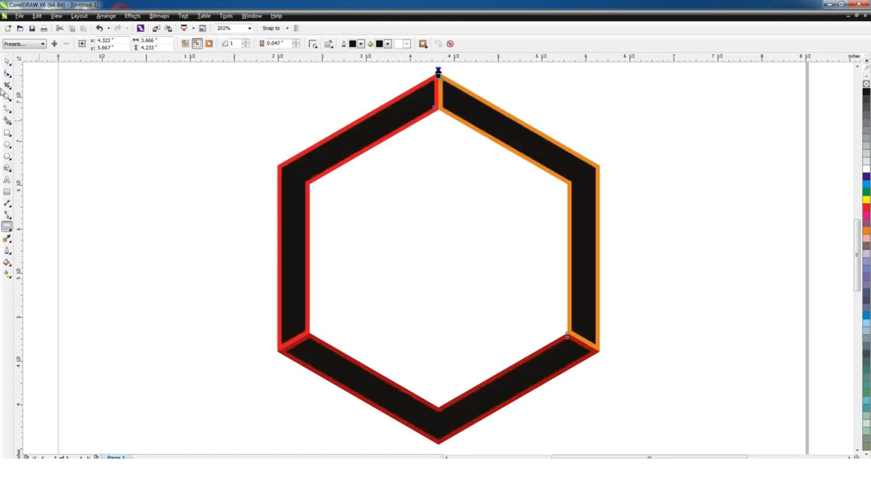
# Break the contour group apart from the hexagonal ring.
pyautogui.click(7, 60)
pyautogui.click(362, 168)
pyautogui.click(336, 149)
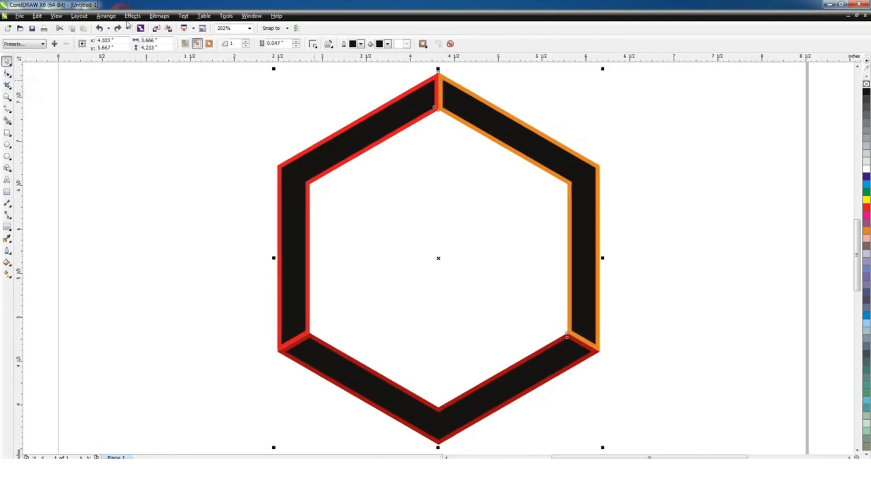
pyautogui.click(106, 15)
pyautogui.click(117, 118)
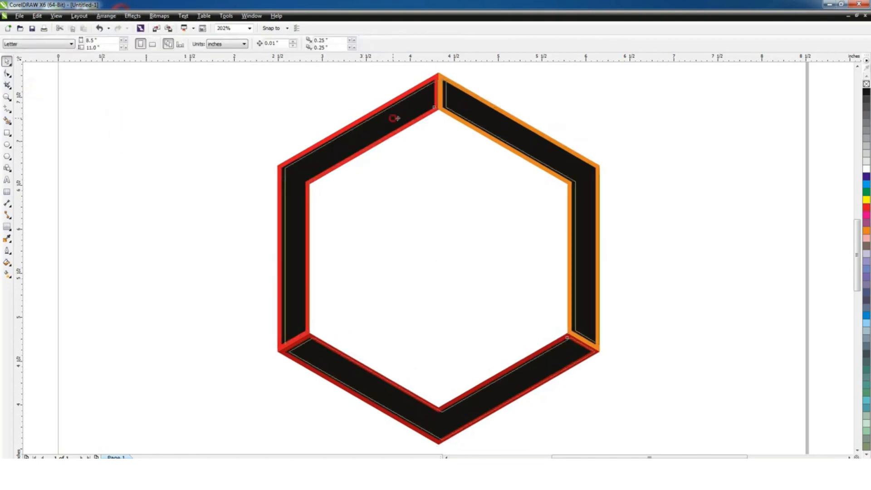
# Ungroup the black contour shapes into three separate pieces.
pyautogui.click(398, 116)
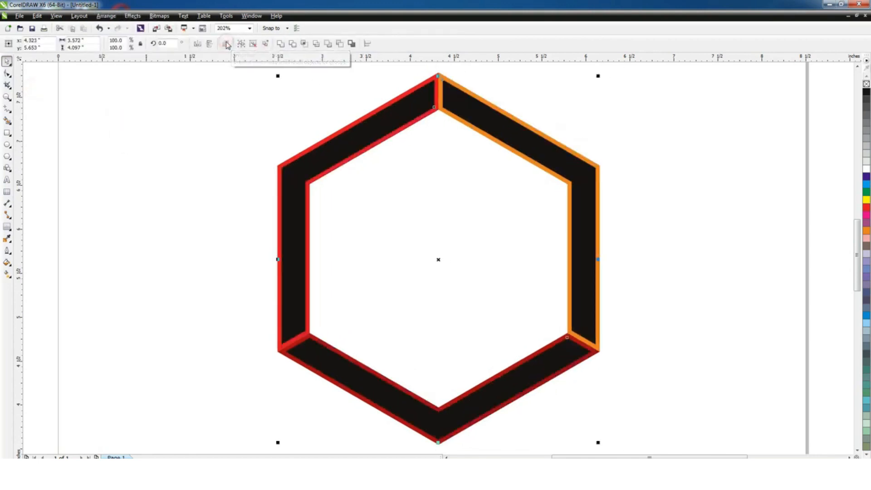
pyautogui.click(213, 141)
pyautogui.moveTo(439, 76); pyautogui.dragTo(452, 72)
pyautogui.hotkey('ctrl', 'z')
pyautogui.click(228, 45)
pyautogui.click(163, 144)
# Fill the inner contour pieces: dark red for the upper-left, yellow for the upper-right and red for the bottom.
pyautogui.click(361, 132)
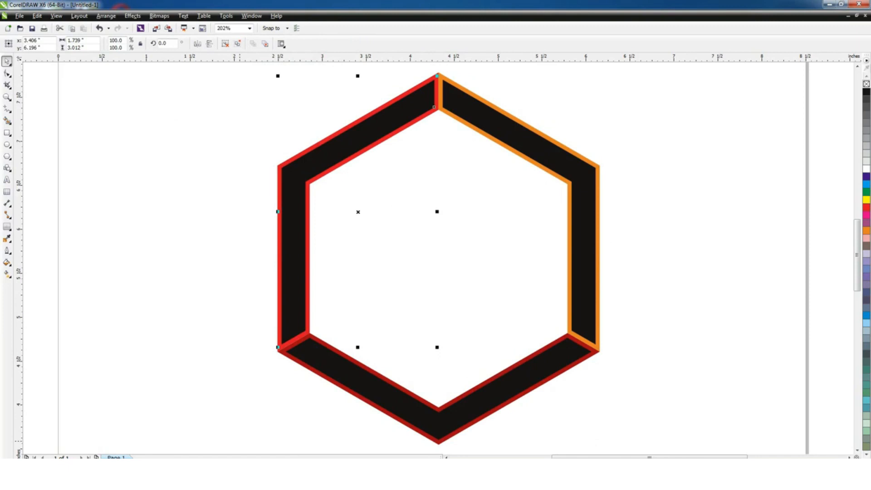
pyautogui.click(123, 468)
pyautogui.click(152, 364)
pyautogui.click(499, 122)
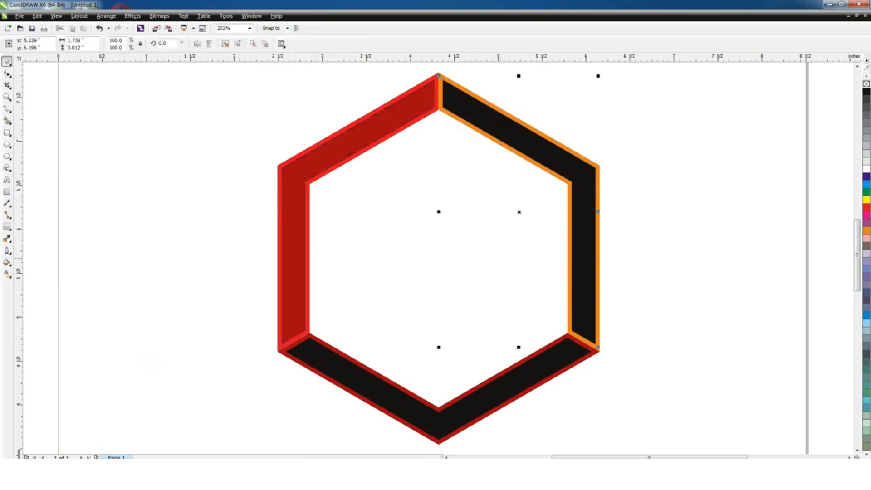
pyautogui.click(866, 201)
pyautogui.click(539, 365)
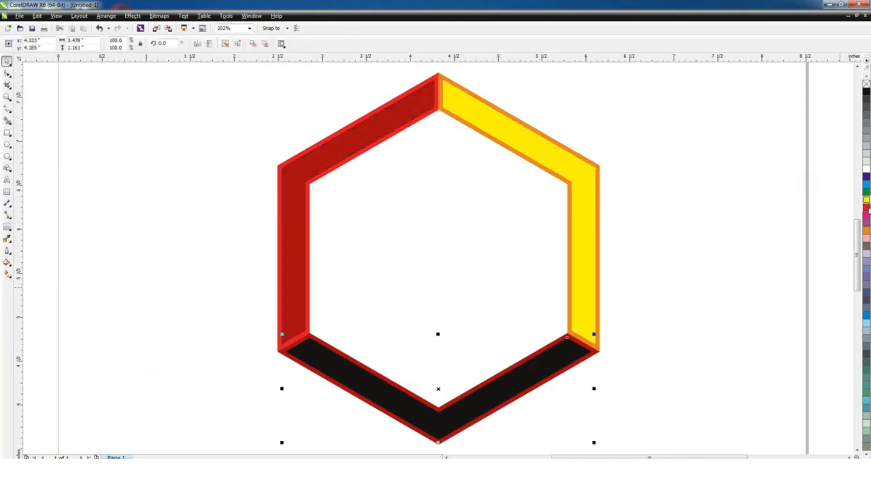
pyautogui.click(866, 208)
pyautogui.click(715, 195)
# Try to blend the upper-left dark red inner piece with its red outer section.
pyautogui.click(390, 125)
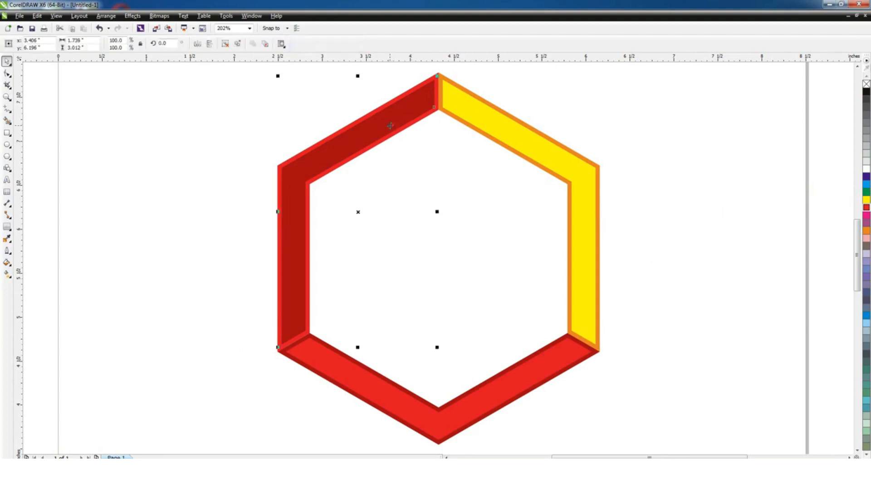
pyautogui.hotkey('ctrl', 'z')
pyautogui.click(10, 232)
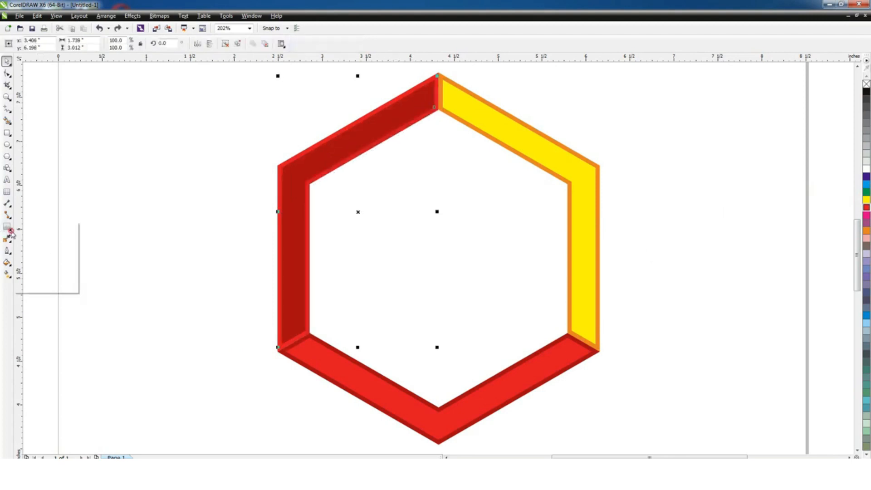
pyautogui.click(34, 231)
pyautogui.moveTo(425, 84); pyautogui.dragTo(426, 82)
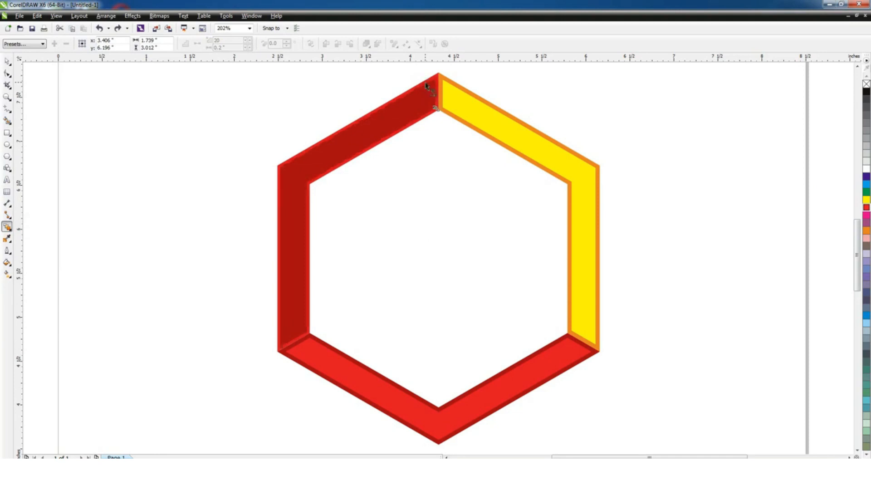
pyautogui.click(7, 62)
pyautogui.click(55, 84)
pyautogui.hotkey('ctrl', 'z')
# Set the nudge distance to 3.0 inches.
pyautogui.click(569, 109)
pyautogui.click(395, 121)
pyautogui.click(222, 120)
pyautogui.click(281, 42)
pyautogui.press('BackSpace')
pyautogui.press('BackSpace')
pyautogui.press('BackSpace')
pyautogui.press('BackSpace')
pyautogui.press('BackSpace')
pyautogui.press('BackSpace')
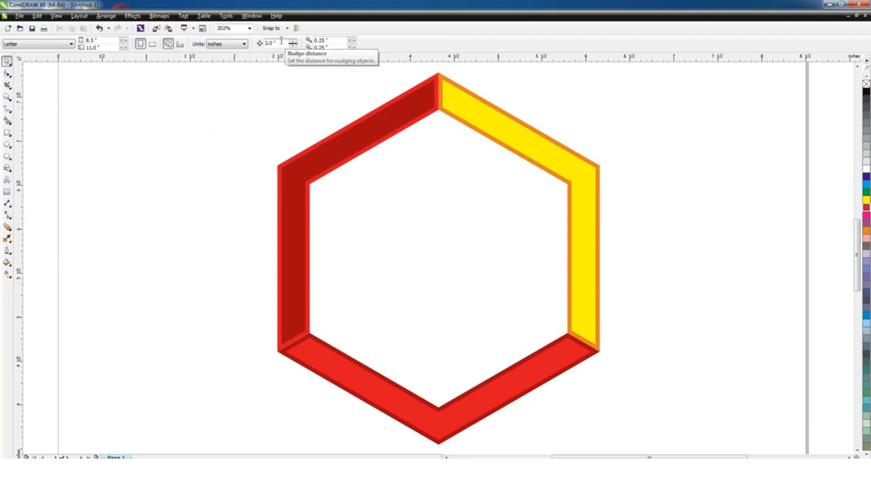
# Copy and paste the upper-left dark red inner piece and nudge the duplicate 3 inches left.
pyautogui.click(381, 137)
pyautogui.click(38, 15)
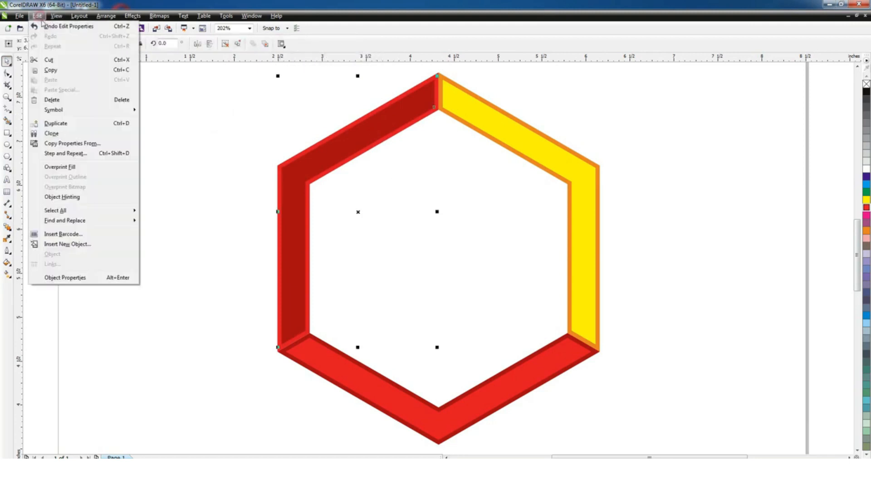
pyautogui.click(51, 70)
pyautogui.click(37, 16)
pyautogui.click(51, 80)
pyautogui.press('Left')
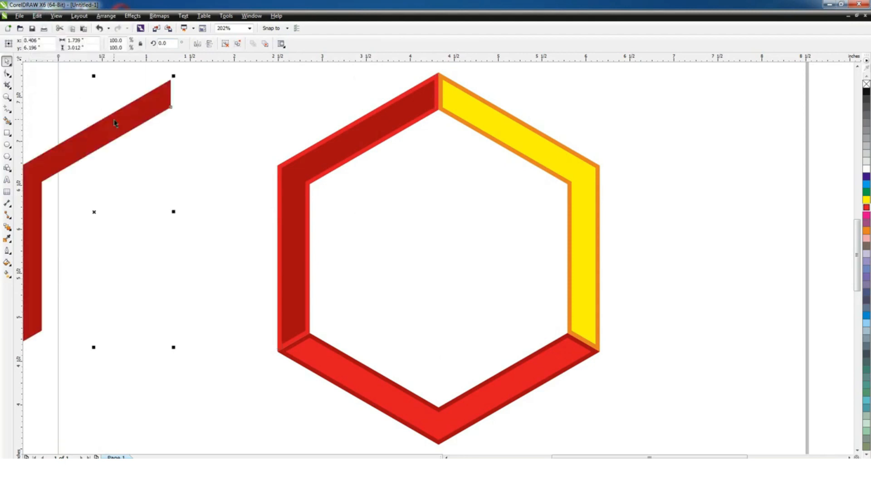
# Blend the original upper-left dark red inner piece with its red outer section using 20 steps.
pyautogui.click(361, 143)
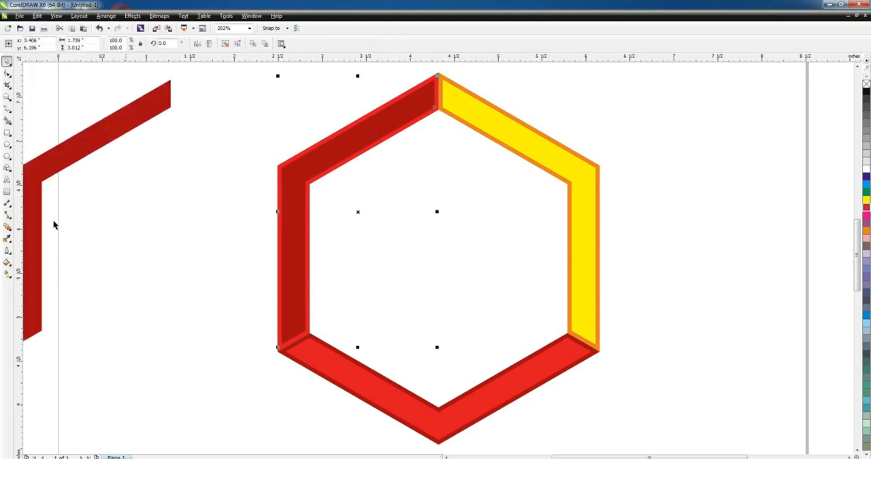
pyautogui.click(10, 232)
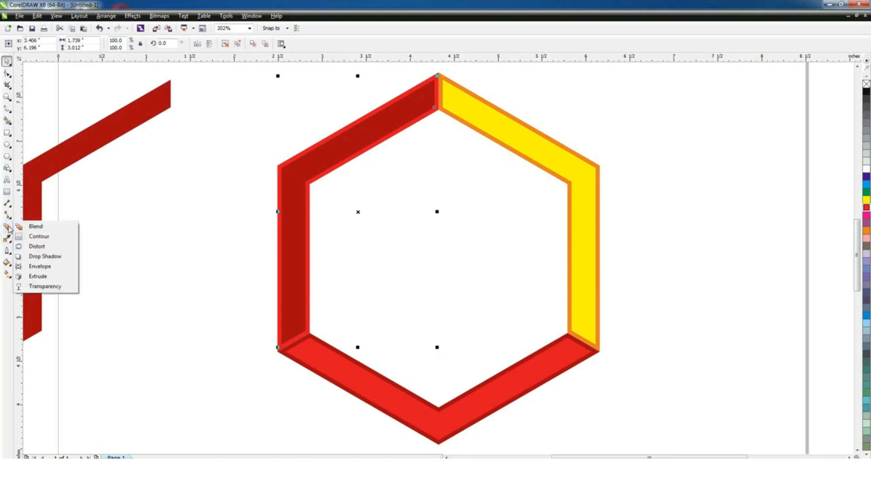
pyautogui.click(27, 226)
pyautogui.moveTo(353, 129); pyautogui.dragTo(348, 121)
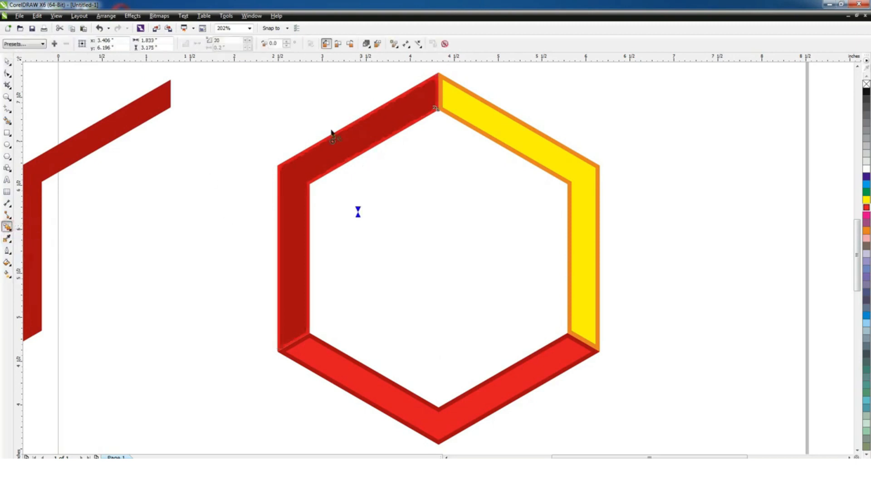
pyautogui.press('space')
# Nudge the dark red duplicate 3 inches right onto the blended section and fill it red.
pyautogui.click(143, 111)
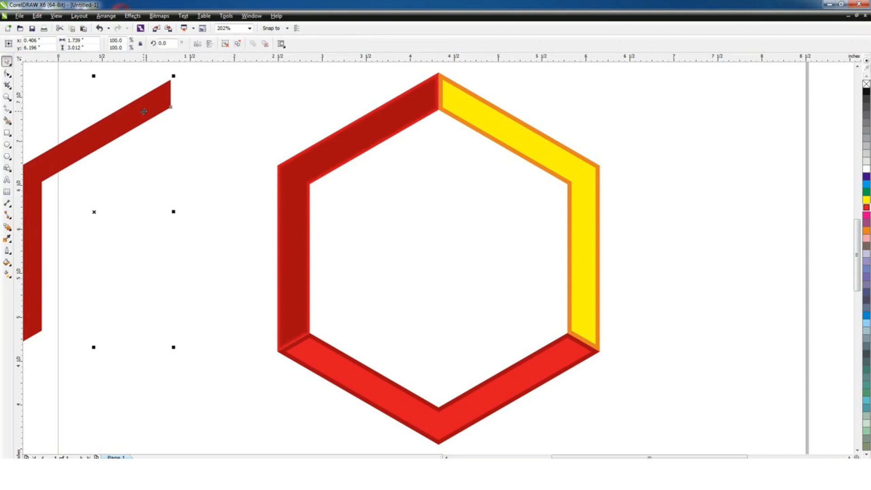
pyautogui.press('Right')
pyautogui.click(865, 208)
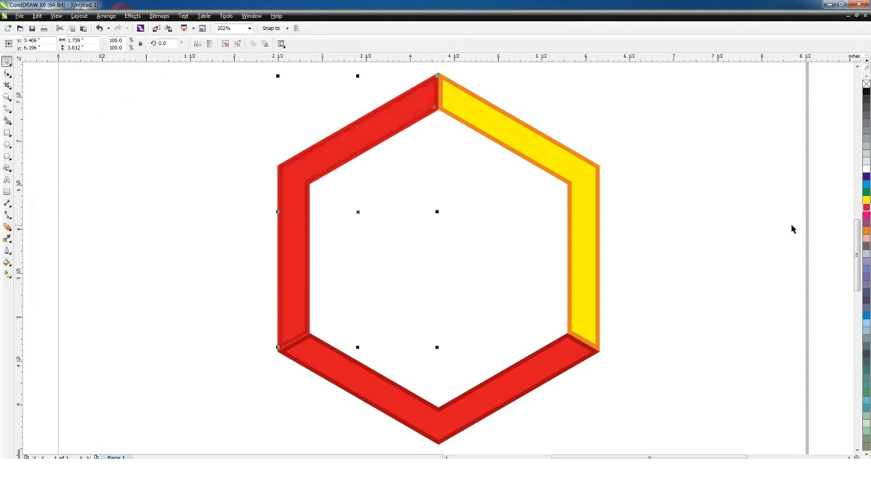
# Give the upper-left red inner piece a 1 pt outline, and undo the red colour applied to that outline.
pyautogui.press('F12')
pyautogui.press('Tab')
pyautogui.write('1')
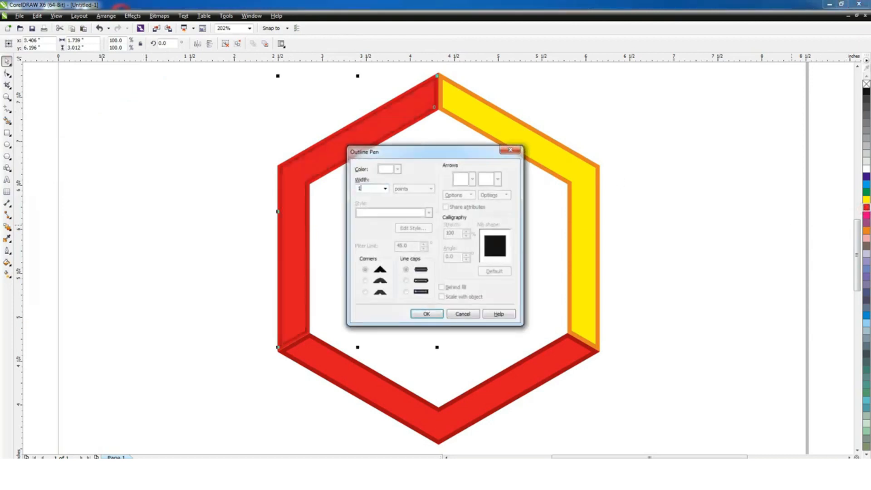
pyautogui.press('Return')
pyautogui.rightClick(865, 208)
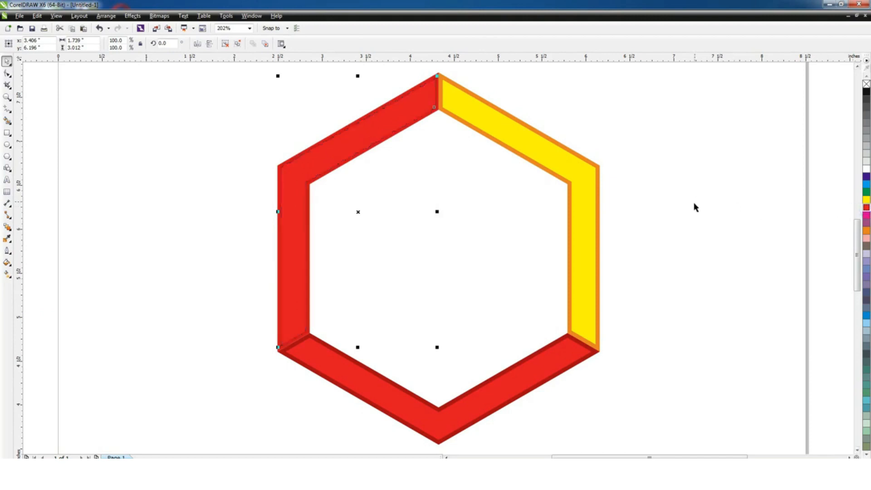
pyautogui.hotkey('ctrl', 'z')
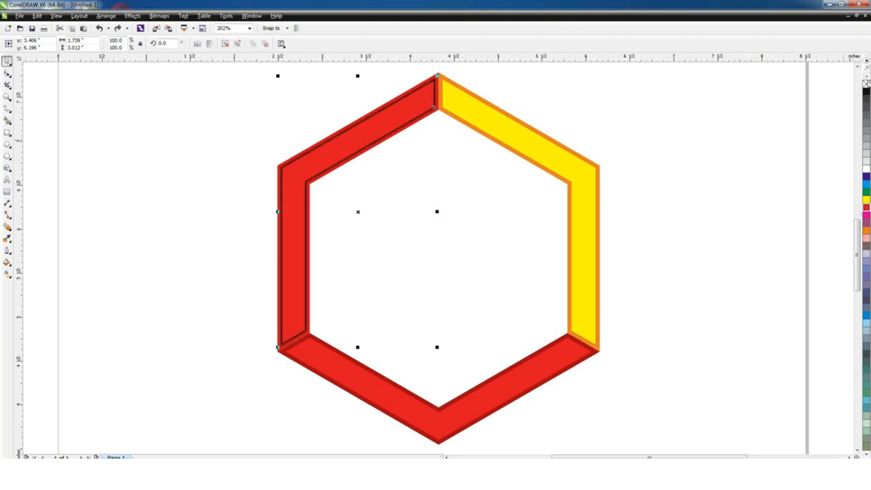
# Remove the outline from the upper-left red inner piece.
pyautogui.rightClick(866, 84)
pyautogui.click(705, 168)
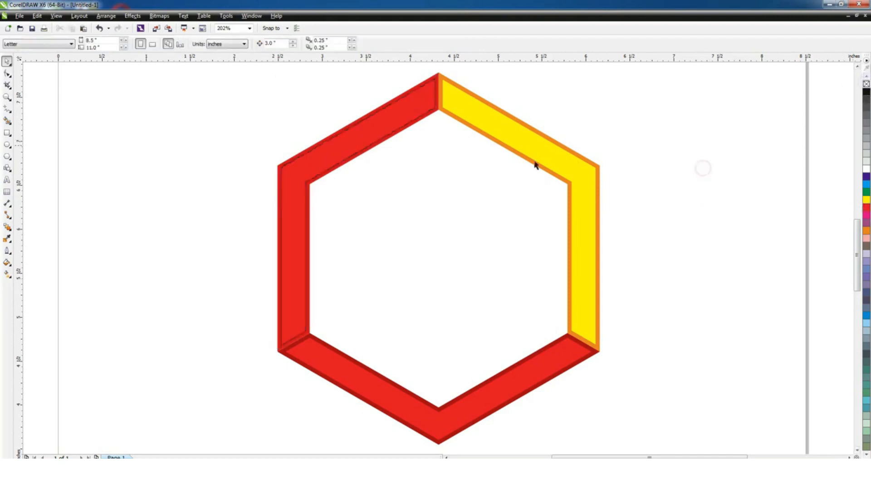
# Duplicate the yellow inner piece 3 inches to the right and blend the original with its orange outer section using 20 steps.
pyautogui.click(522, 140)
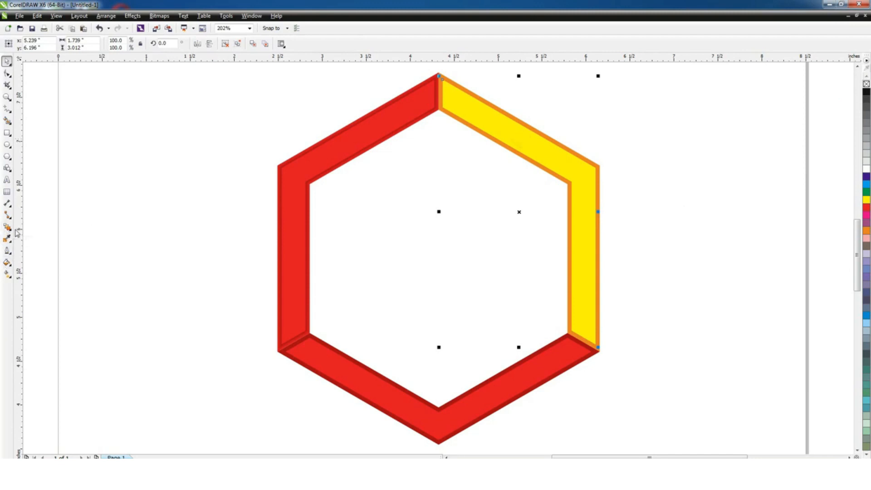
pyautogui.hotkey('ctrl', 'd')
pyautogui.click(490, 134)
pyautogui.click(6, 227)
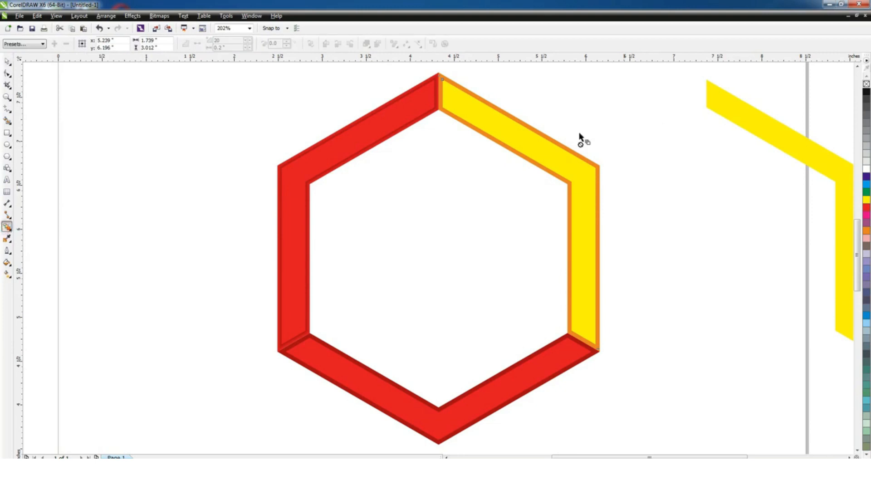
pyautogui.moveTo(551, 142); pyautogui.dragTo(544, 138)
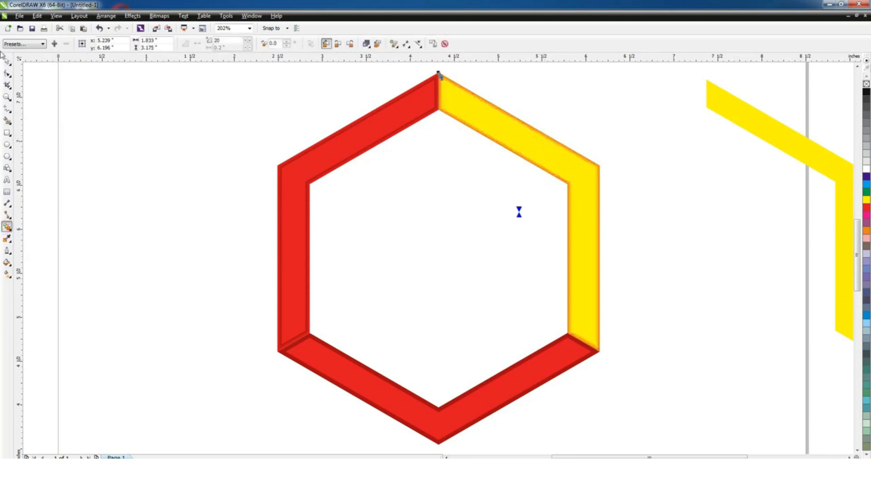
# Nudge the yellow duplicate 3 inches left onto the blended section and fill it orange.
pyautogui.click(7, 61)
pyautogui.click(721, 164)
pyautogui.click(758, 126)
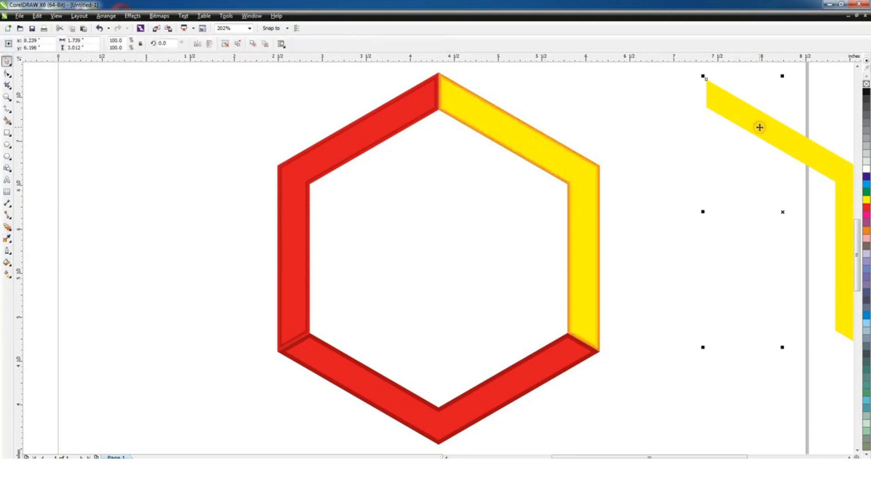
pyautogui.press('Delete')
pyautogui.click(866, 230)
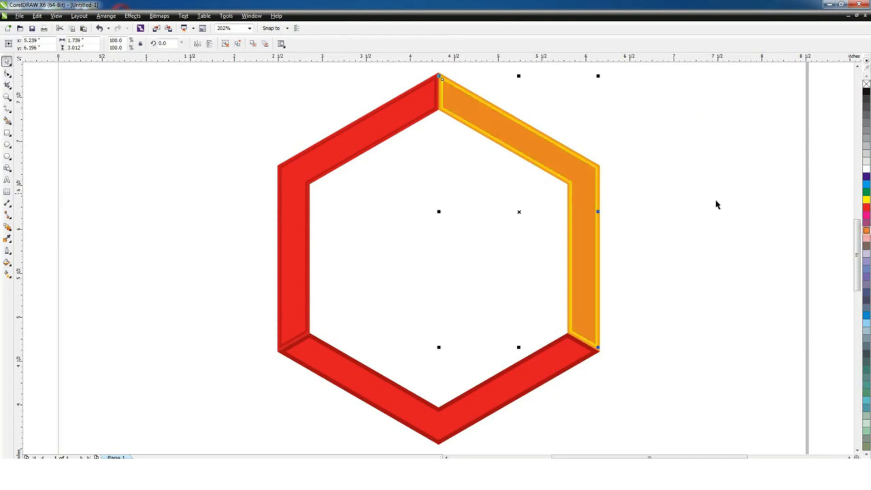
# Try a 1 pt orange outline on the upper-right orange inner piece.
pyautogui.press('F12')
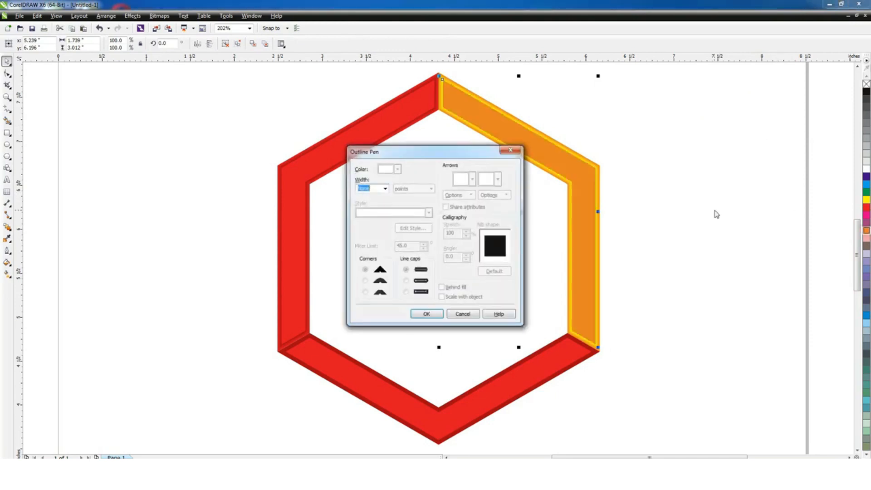
pyautogui.write('1')
pyautogui.press('Return')
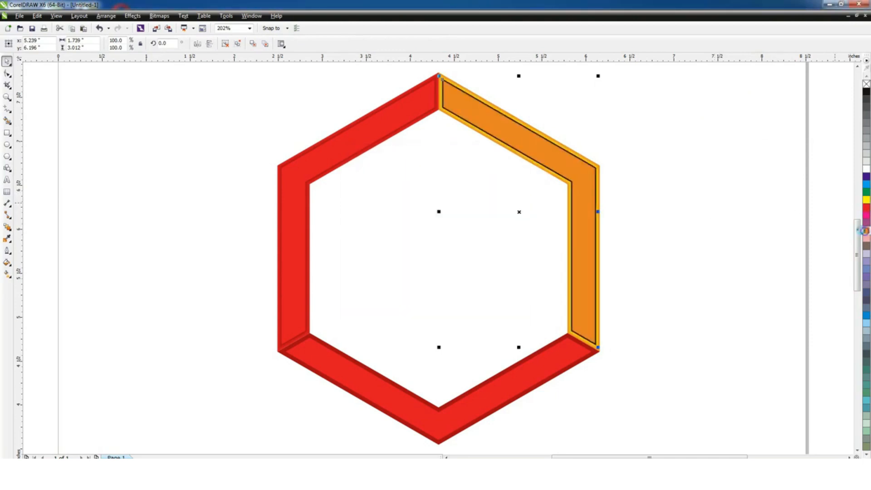
pyautogui.rightClick(866, 230)
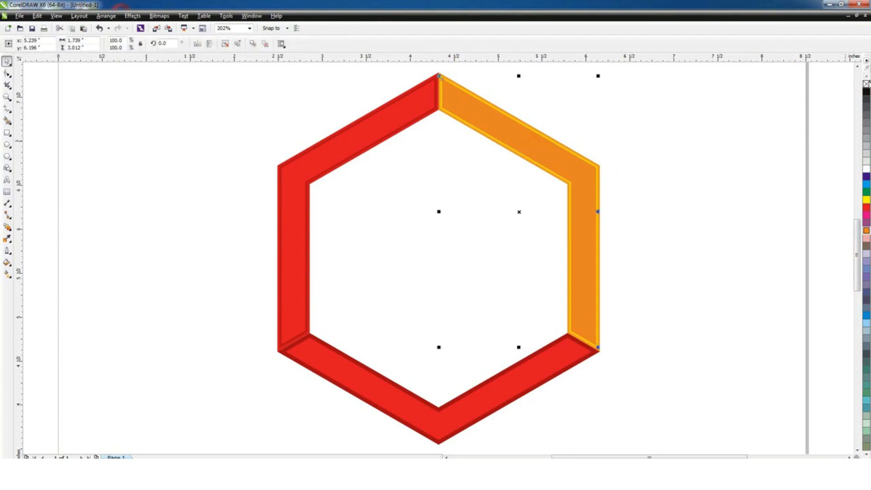
pyautogui.click(755, 118)
# Duplicate the bottom red inner piece and nudge the duplicate 6 inches left.
pyautogui.click(495, 391)
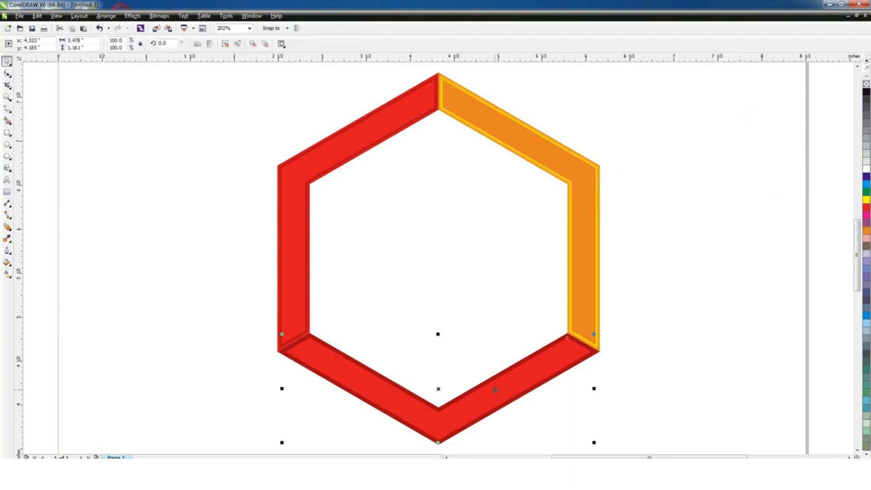
pyautogui.press('Left')
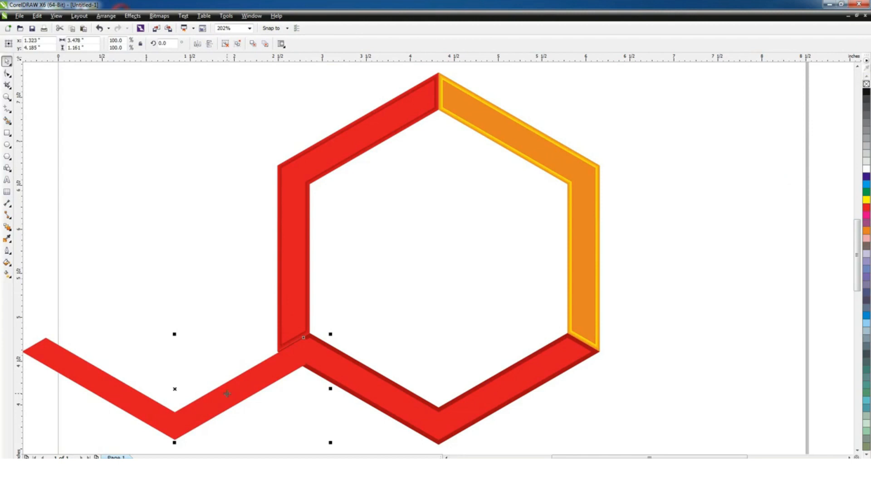
pyautogui.press('Left')
# Blend the original bottom red inner piece with its dark red outer section using 20 steps.
pyautogui.click(359, 381)
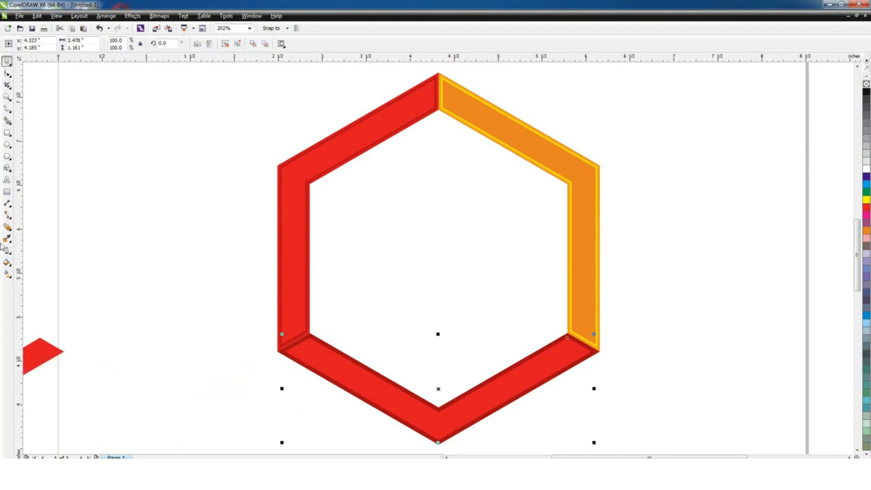
pyautogui.click(7, 227)
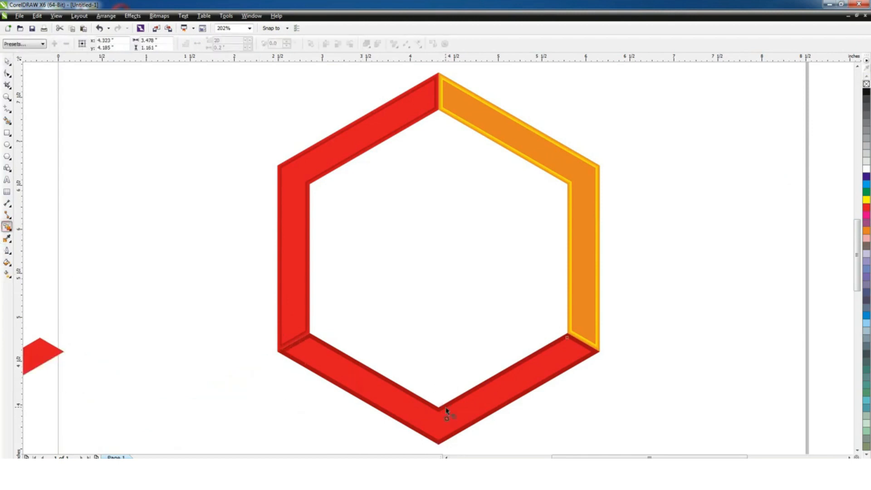
pyautogui.moveTo(438, 442); pyautogui.dragTo(471, 408)
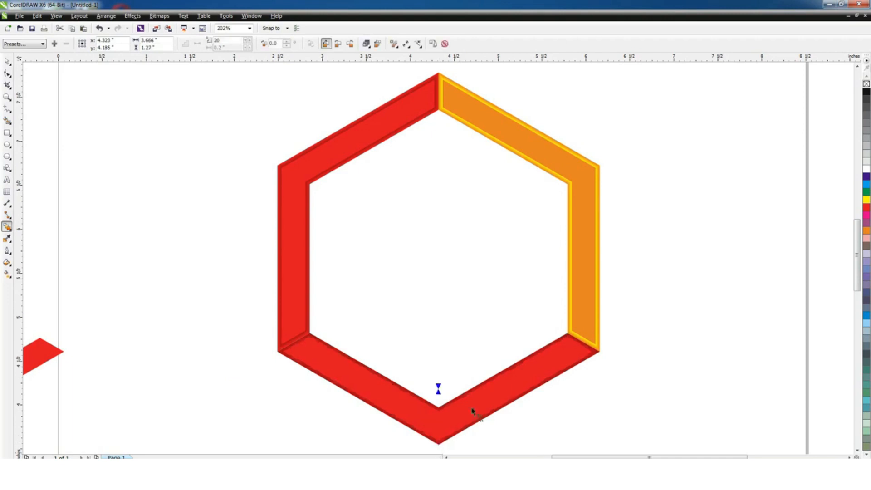
# Nudge the bottom duplicate 6 inches right onto the blended section and fill it dark red.
pyautogui.click(7, 62)
pyautogui.click(134, 132)
pyautogui.click(50, 359)
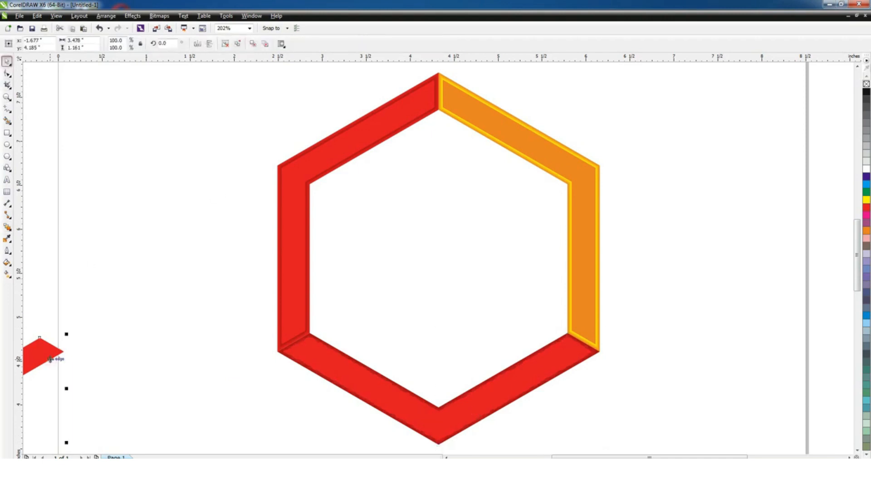
pyautogui.press('Right')
pyautogui.press('Right')
pyautogui.hotkey('shift', 'pagedown')
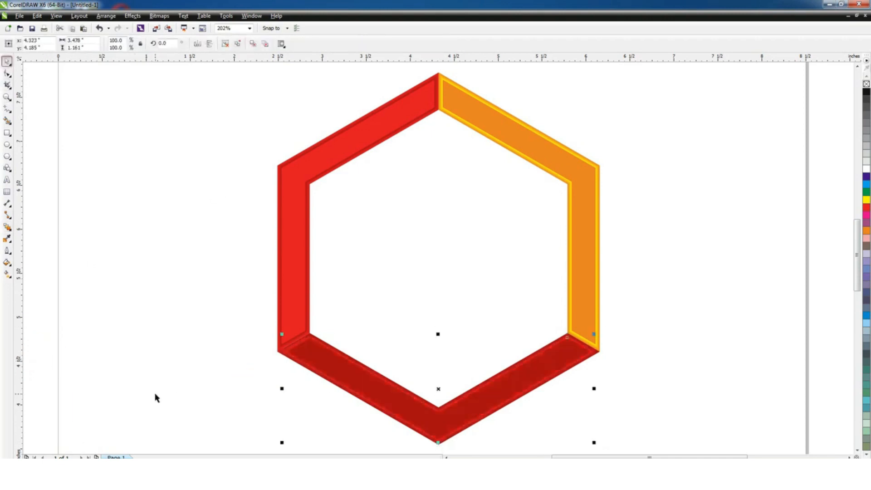
pyautogui.click(679, 147)
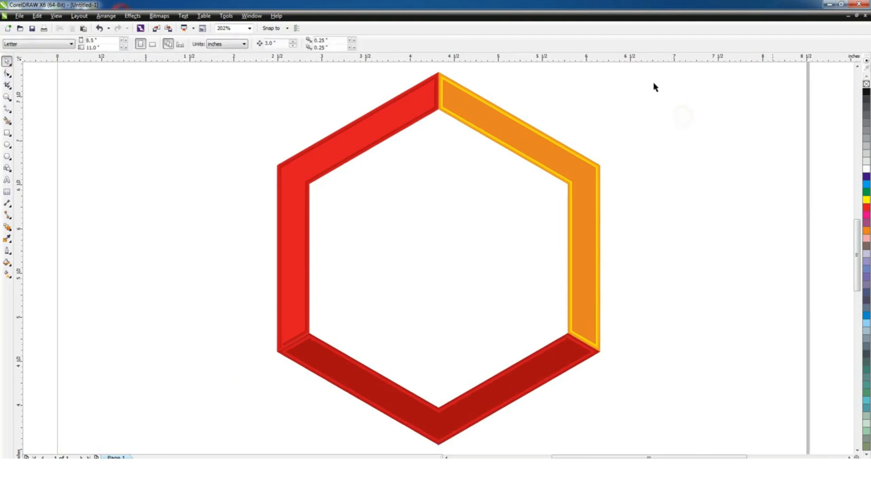
# Create a hexagon from the ring's empty centre with Smart Fill and fill it red.
pyautogui.click(7, 132)
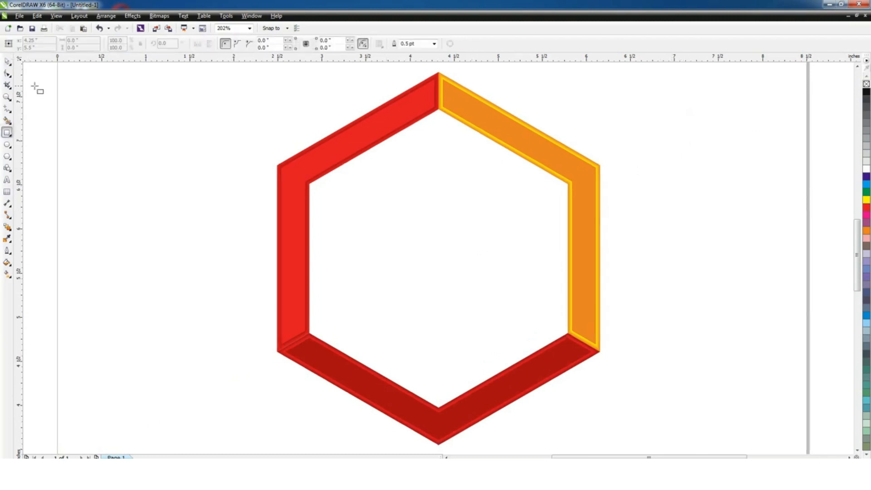
pyautogui.click(7, 63)
pyautogui.click(7, 121)
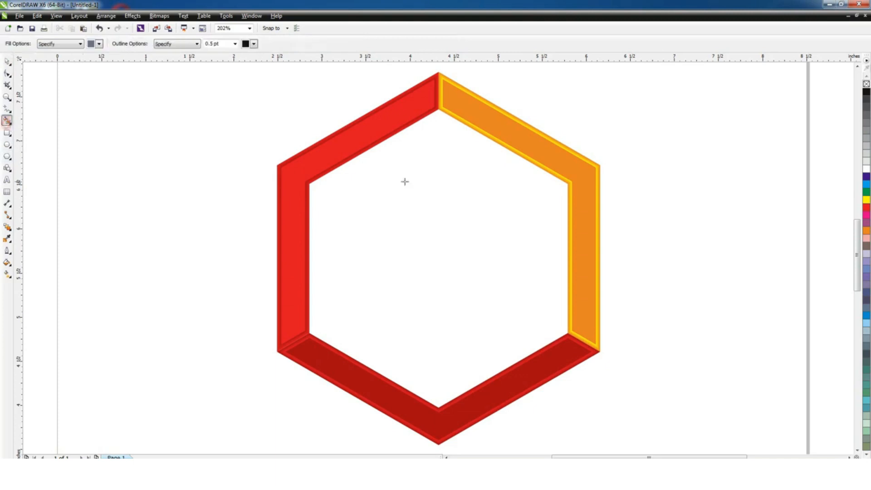
pyautogui.click(408, 184)
pyautogui.press('space')
pyautogui.click(423, 221)
pyautogui.click(866, 207)
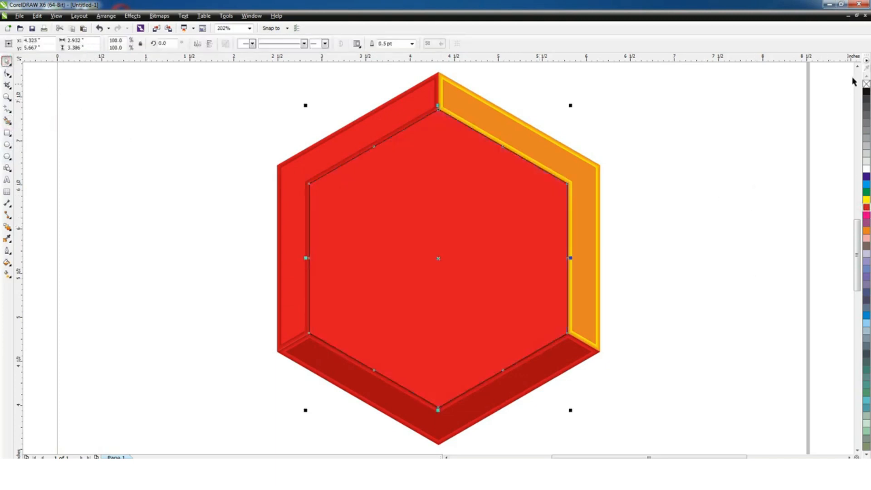
# Apply a horizontal linear gradient from red on the left to orange on the right across the inner hexagon.
pyautogui.press('g')
pyautogui.moveTo(313, 253); pyautogui.dragTo(561, 253)
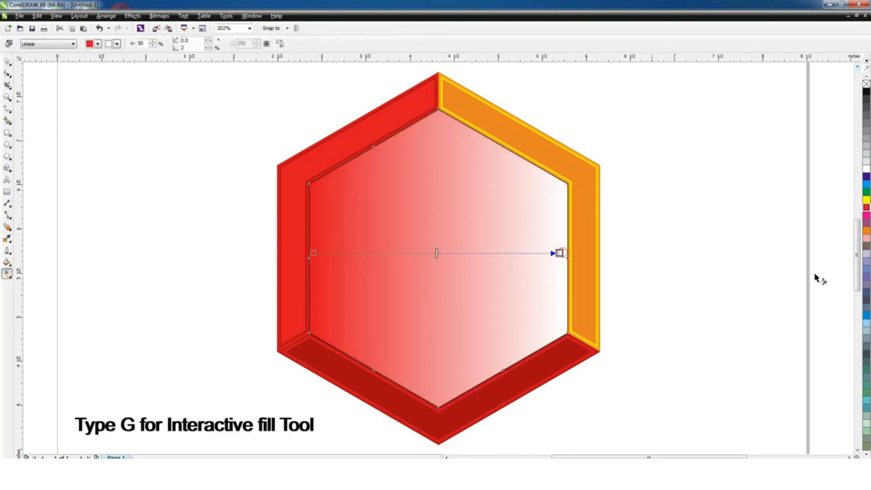
pyautogui.click(866, 231)
# Give the inner hexagon a 2 pt yellow outline.
pyautogui.click(7, 62)
pyautogui.click(61, 114)
pyautogui.click(443, 147)
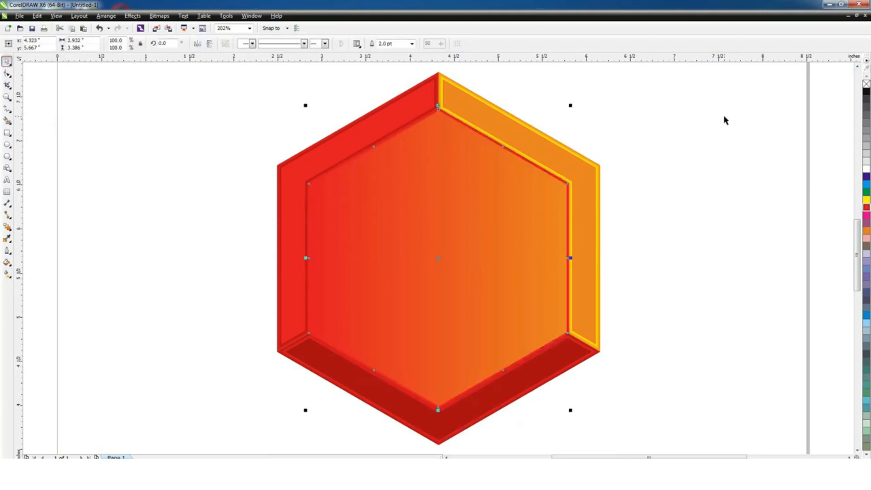
pyautogui.rightClick(865, 200)
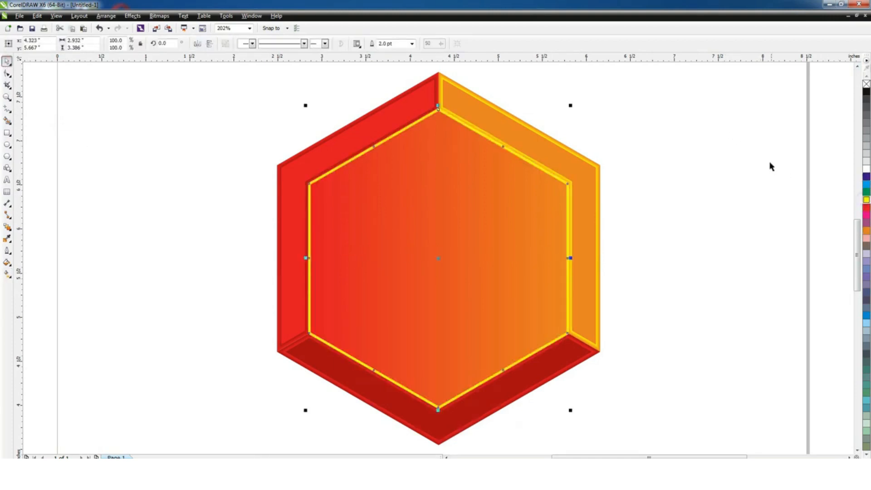
pyautogui.press('Escape')
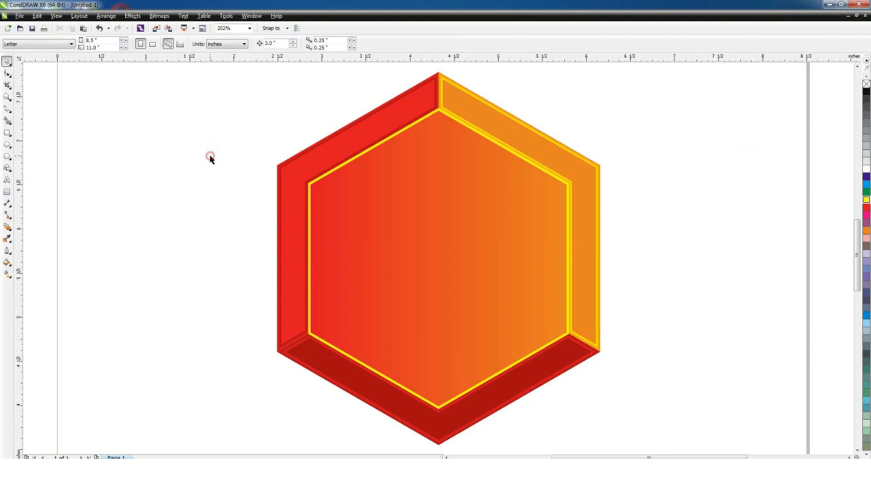
# Draw a rectangle about 0.47 by 0.55 inches inside the hexagon and shift its right edge down about 0.11 inches into a parallelogram.
pyautogui.click(7, 132)
pyautogui.moveTo(370, 199)
pyautogui.mouseDown()
pyautogui.moveTo(402, 249)
pyautogui.moveTo(412, 248)
pyautogui.mouseUp()
pyautogui.press('F10')
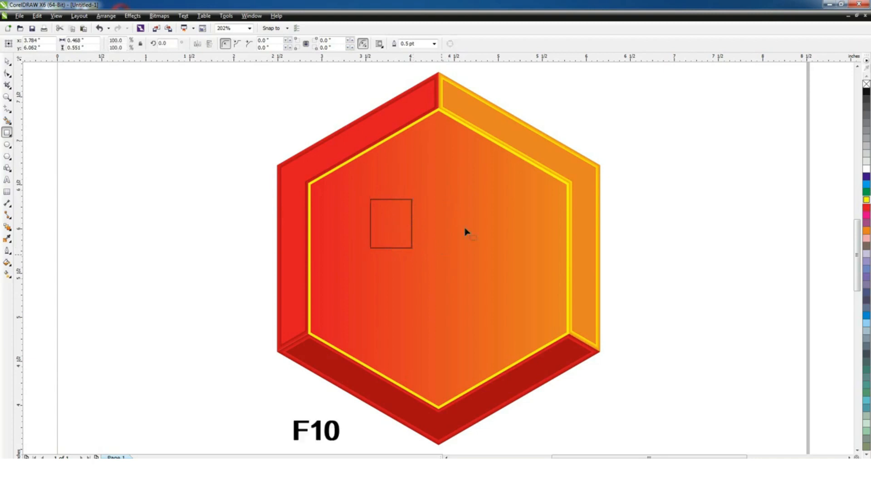
pyautogui.moveTo(412, 248); pyautogui.dragTo(412, 258)
pyautogui.press('space')
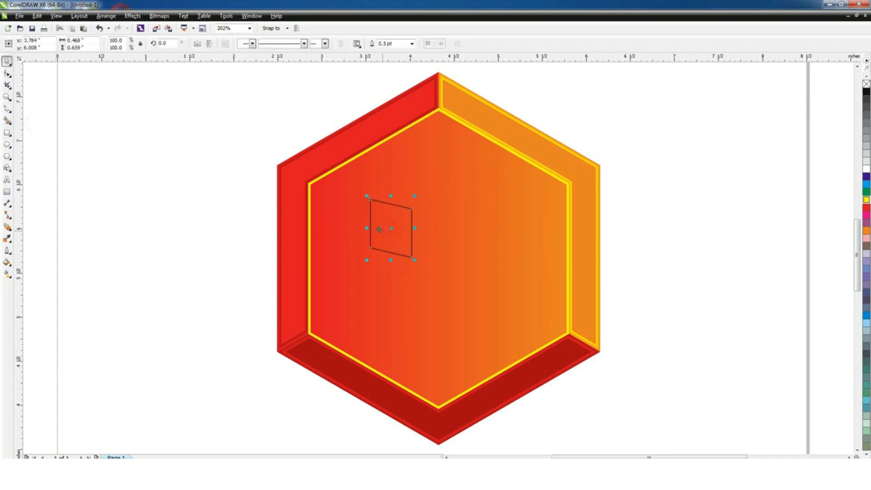
# Mirror a copy of the parallelogram to its right, and mirror a copy of both shapes upward to outline a cube.
pyautogui.moveTo(368, 228); pyautogui.dragTo(423, 230)
pyautogui.rightClick(422, 230)
pyautogui.keyDown('shift'); pyautogui.click(399, 230); pyautogui.keyUp('shift')
pyautogui.moveTo(411, 260); pyautogui.dragTo(418, 202)
# Create the cube's top, left and right faces with Smart Fill and delete the leftover construction outlines above.
pyautogui.click(7, 121)
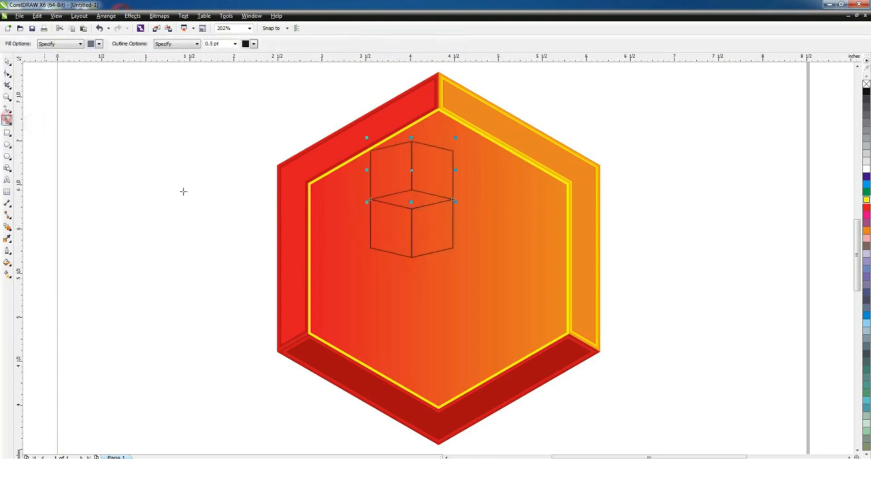
pyautogui.click(390, 202)
pyautogui.click(395, 224)
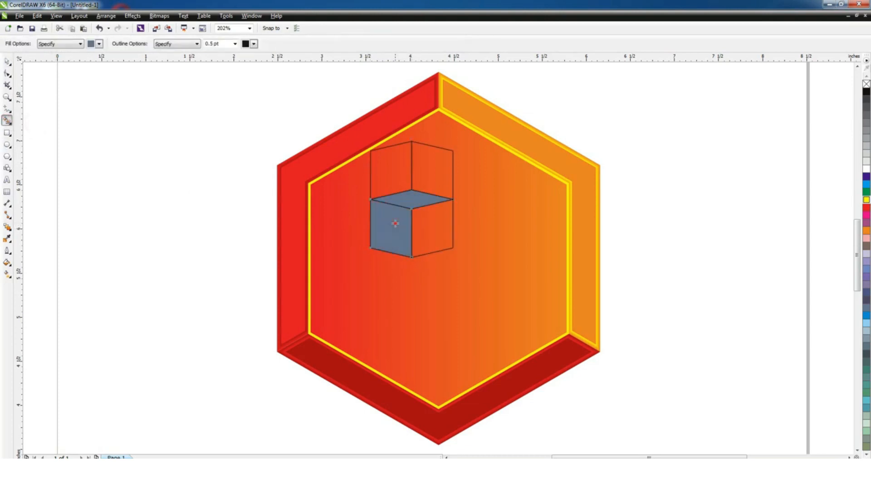
pyautogui.click(7, 62)
pyautogui.moveTo(308, 138); pyautogui.dragTo(476, 205)
pyautogui.press('Delete')
# Scale the cube to about 162.6% and position it near the centre of the inner hexagon.
pyautogui.click(401, 249)
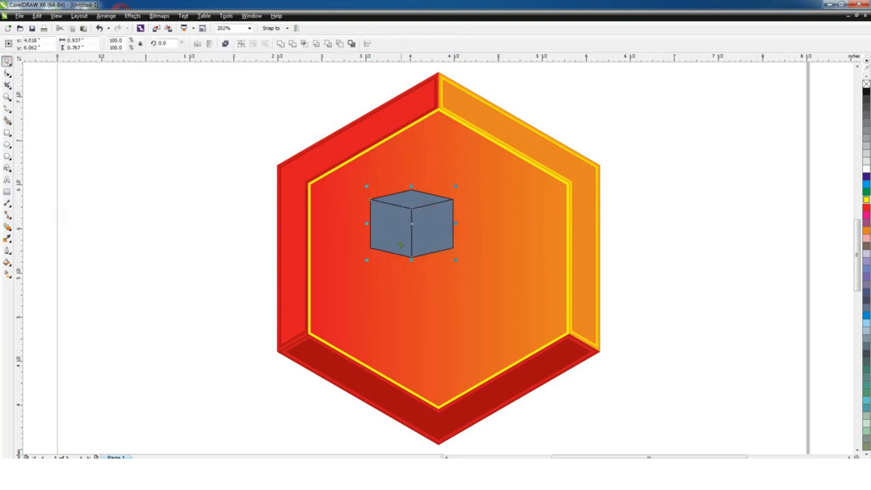
pyautogui.moveTo(457, 260)
pyautogui.mouseDown()
pyautogui.moveTo(482, 281)
pyautogui.moveTo(457, 258)
pyautogui.mouseUp()
pyautogui.click(714, 224)
# Fill the cube's top face orange, its right face red and its left face dark red.
pyautogui.click(474, 221)
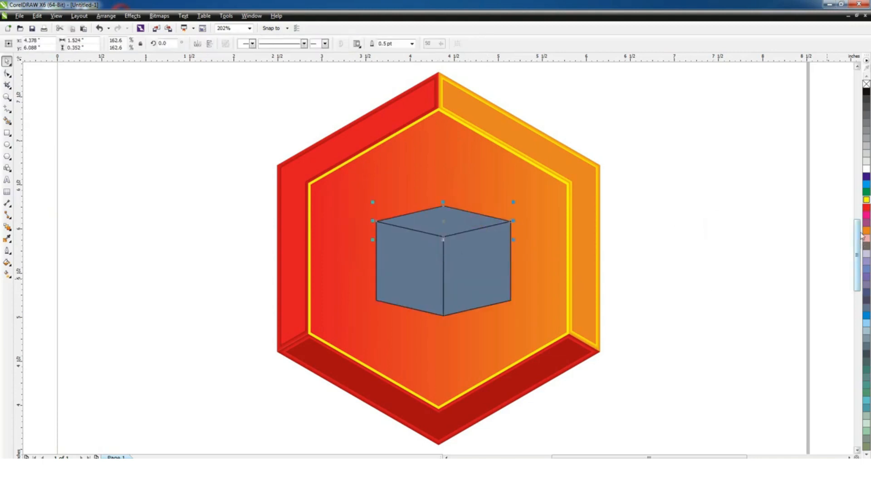
pyautogui.click(865, 230)
pyautogui.click(754, 200)
pyautogui.click(490, 249)
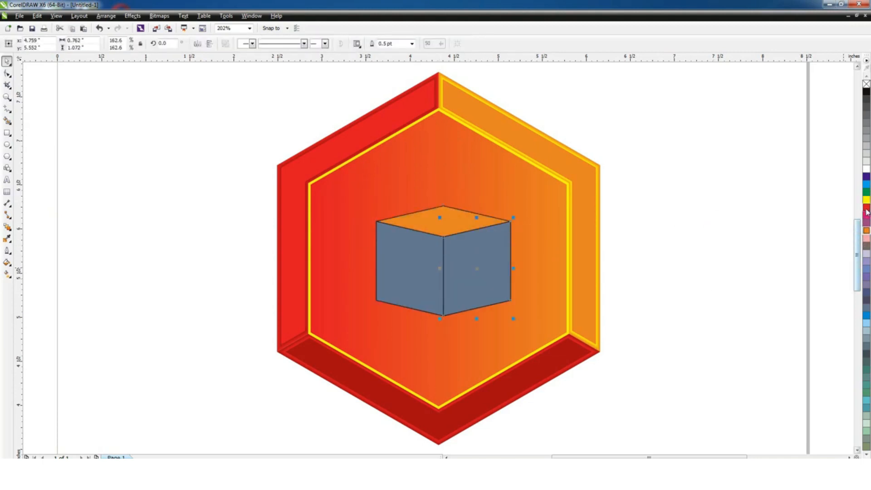
pyautogui.click(866, 208)
pyautogui.click(790, 210)
pyautogui.click(425, 250)
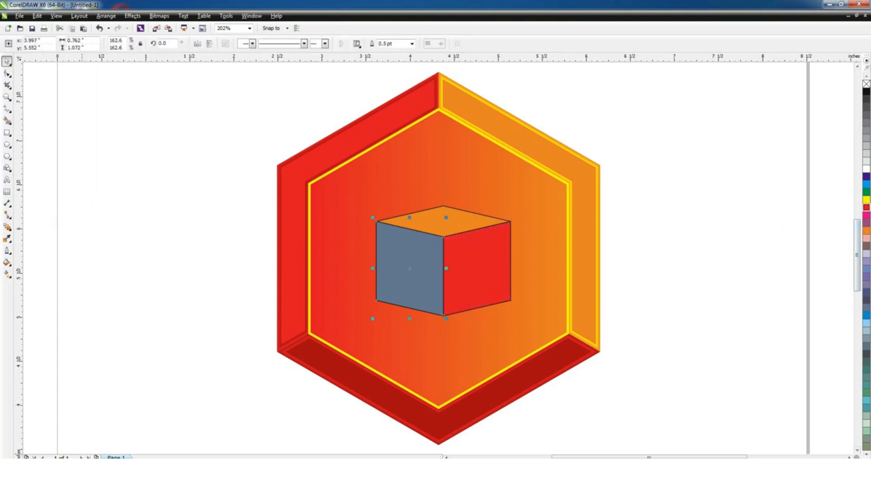
pyautogui.click(82, 466)
pyautogui.click(116, 301)
# Remove the outlines from all three cube faces.
pyautogui.moveTo(365, 195); pyautogui.dragTo(536, 325)
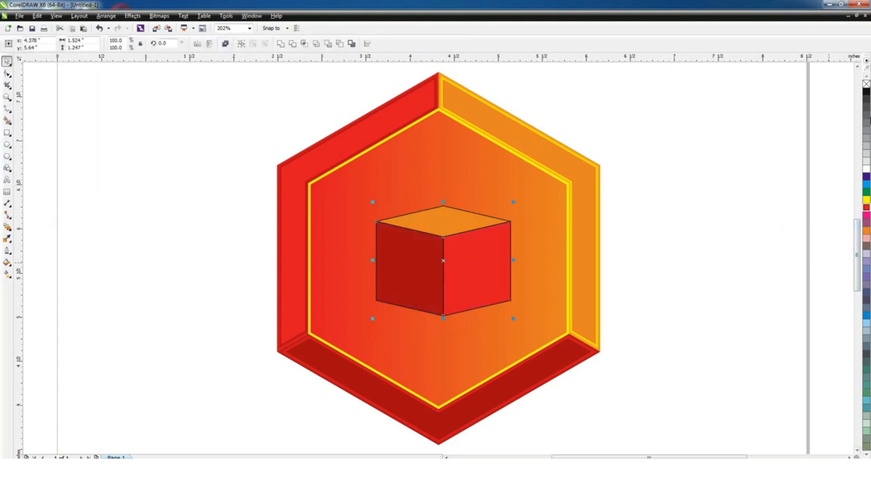
pyautogui.rightClick(866, 83)
# Resize the cube to about 1.3 inches wide by 1.38 inches tall, and select all its faces.
pyautogui.moveTo(443, 202); pyautogui.dragTo(442, 191)
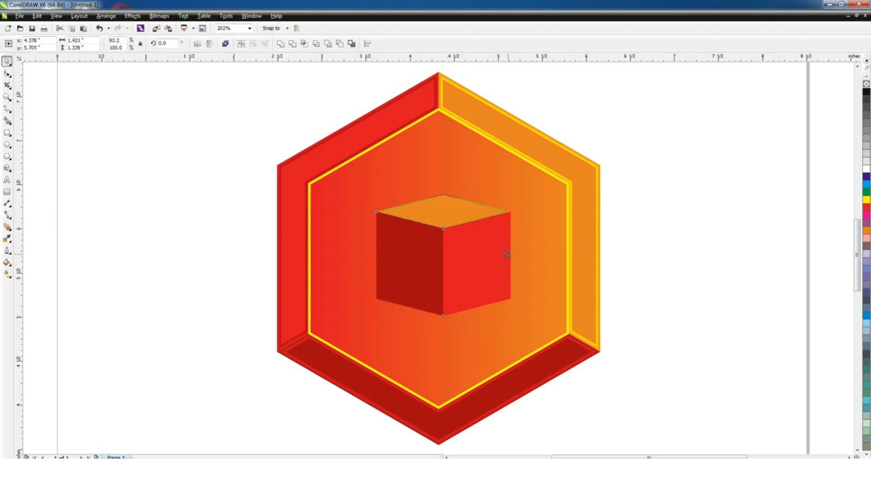
pyautogui.moveTo(503, 256); pyautogui.dragTo(503, 256)
pyautogui.click(662, 211)
pyautogui.moveTo(373, 180); pyautogui.dragTo(540, 346)
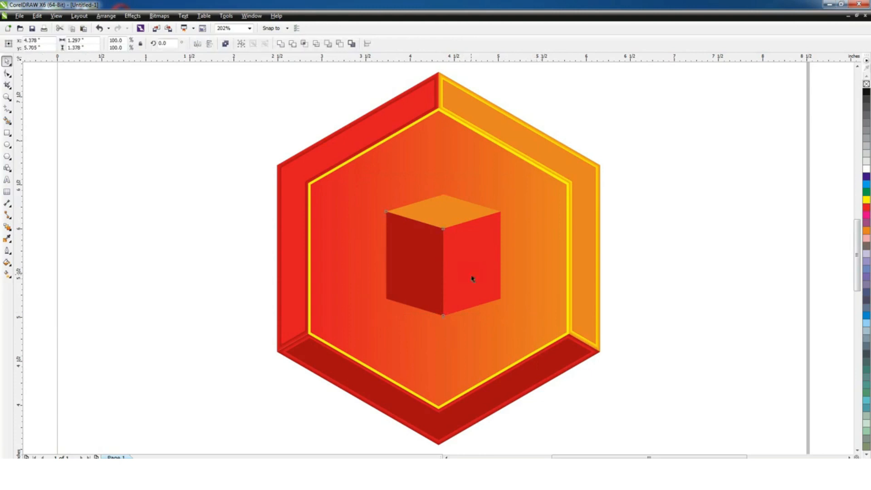
# Enlarge the cube to about 1.58 inches wide by 1.68 inches tall and group its three faces.
pyautogui.moveTo(505, 317); pyautogui.dragTo(519, 331)
pyautogui.moveTo(487, 276); pyautogui.dragTo(484, 277)
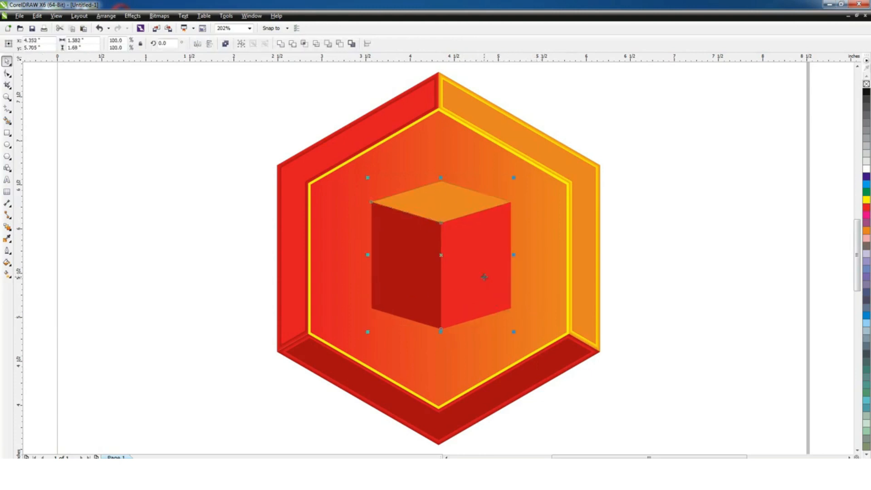
pyautogui.click(672, 199)
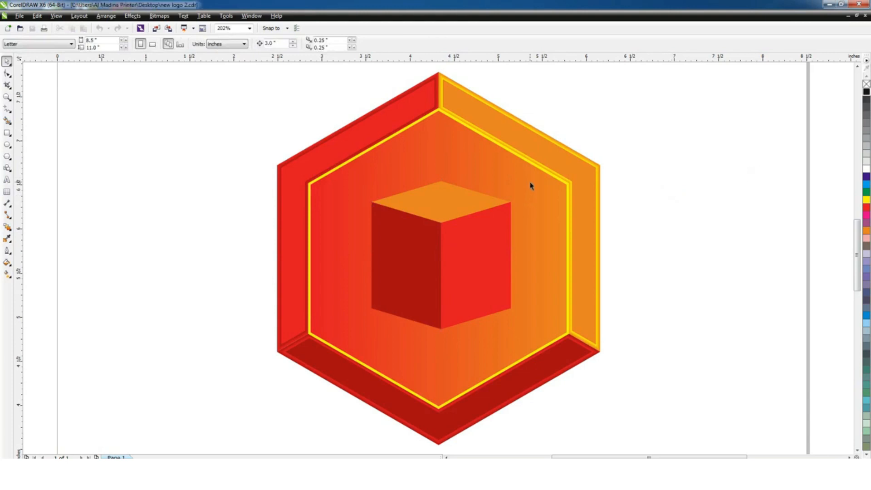
pyautogui.moveTo(531, 174); pyautogui.dragTo(331, 343)
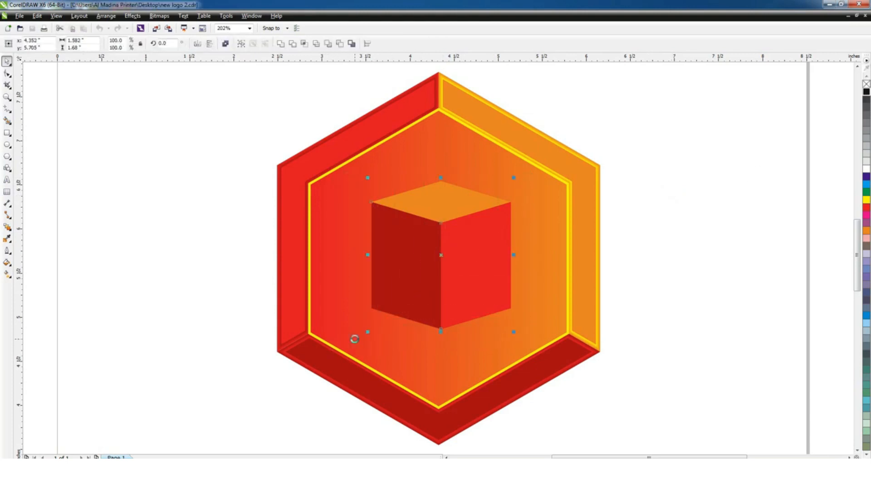
# Remove the yellow outline from the gradient-filled inner hexagon.
pyautogui.click(505, 151)
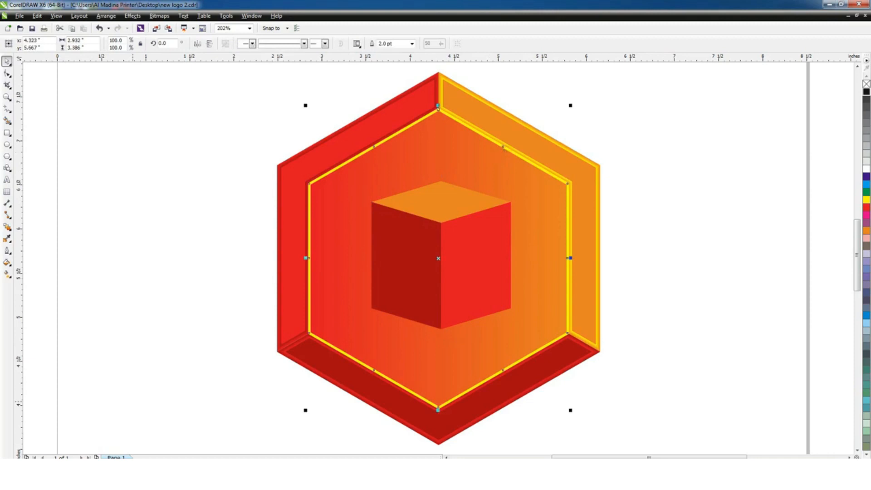
pyautogui.click(126, 327)
pyautogui.click(720, 205)
# Reduce the grouped cube's height to about 1.53 inches.
pyautogui.click(413, 237)
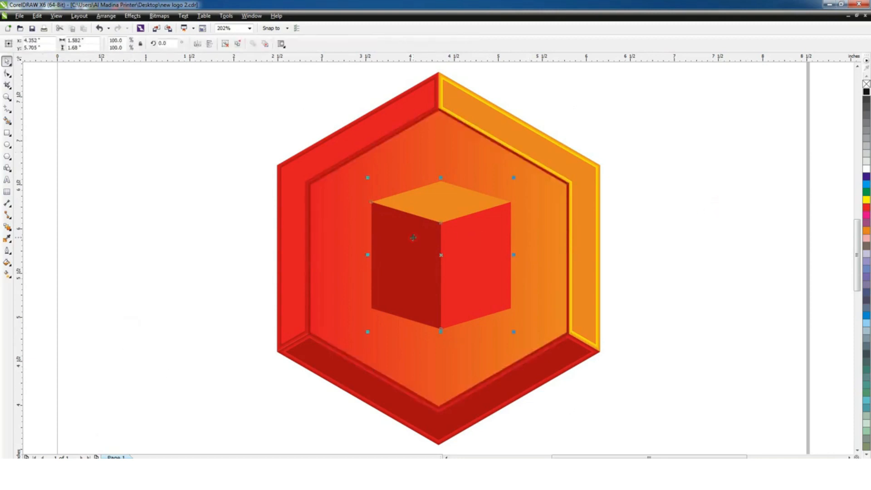
pyautogui.moveTo(441, 331); pyautogui.dragTo(441, 318)
pyautogui.moveTo(457, 253); pyautogui.dragTo(458, 259)
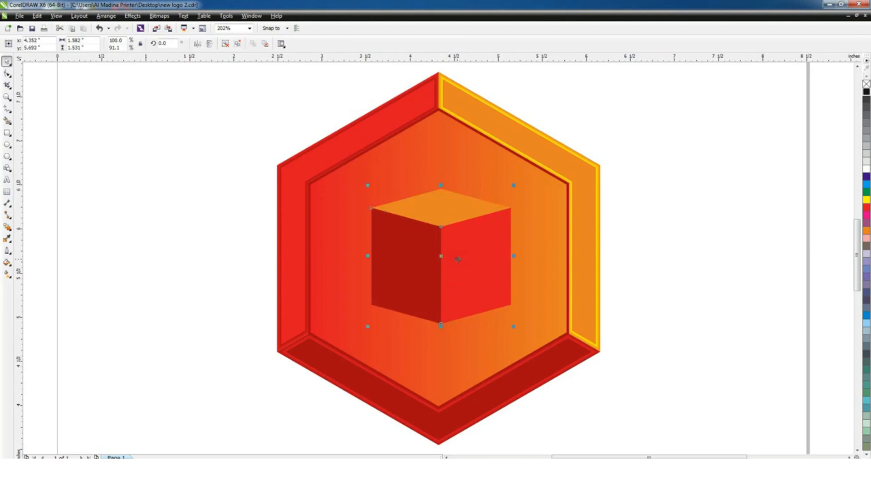
# Add a drop shadow to the cube, running straight down from its top corner to its bottom corner.
pyautogui.click(11, 234)
pyautogui.click(44, 255)
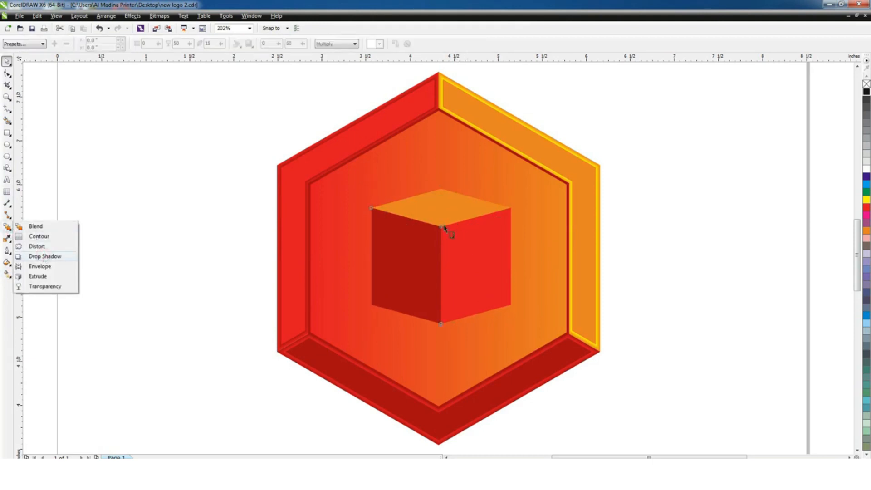
pyautogui.moveTo(440, 190); pyautogui.dragTo(445, 325)
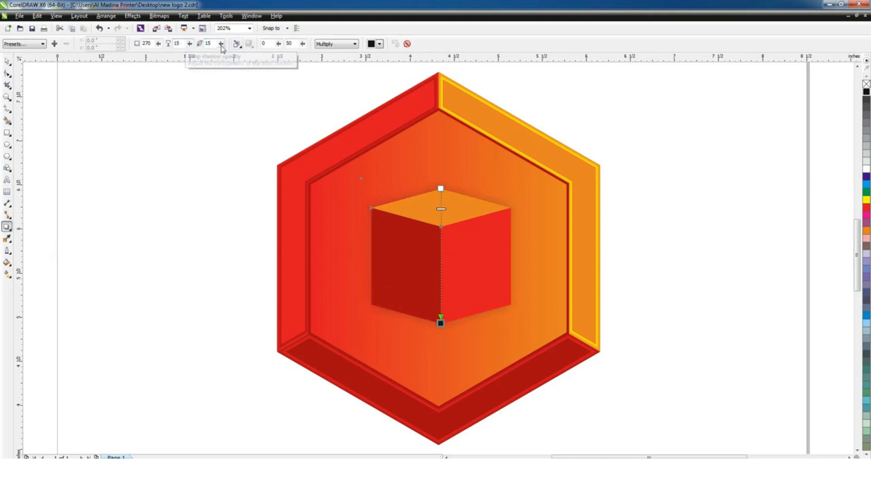
# Spread the drop shadow's feathering outward around the cube and choose its merge mode.
pyautogui.click(236, 43)
pyautogui.click(248, 107)
pyautogui.click(248, 44)
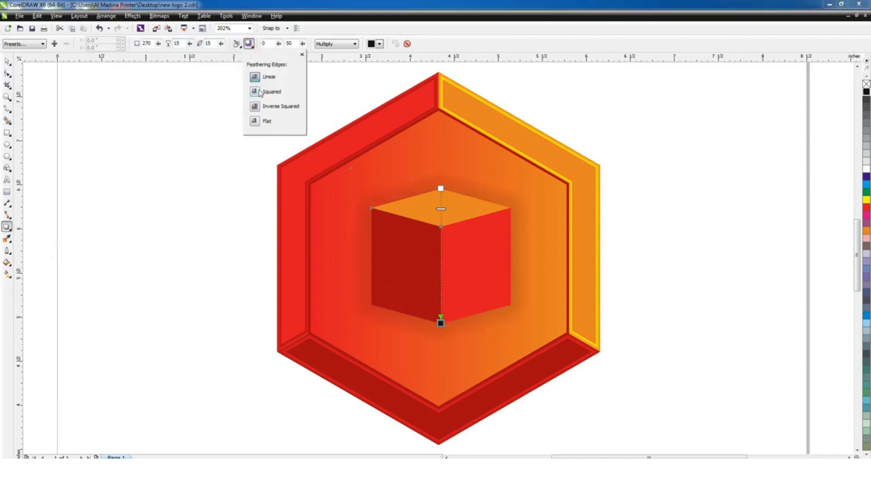
pyautogui.click(336, 44)
pyautogui.click(329, 76)
# Separate the drop shadow from the cube and enlarge it to about 2.23 by 2.18 inches.
pyautogui.click(7, 60)
pyautogui.click(41, 129)
pyautogui.click(473, 247)
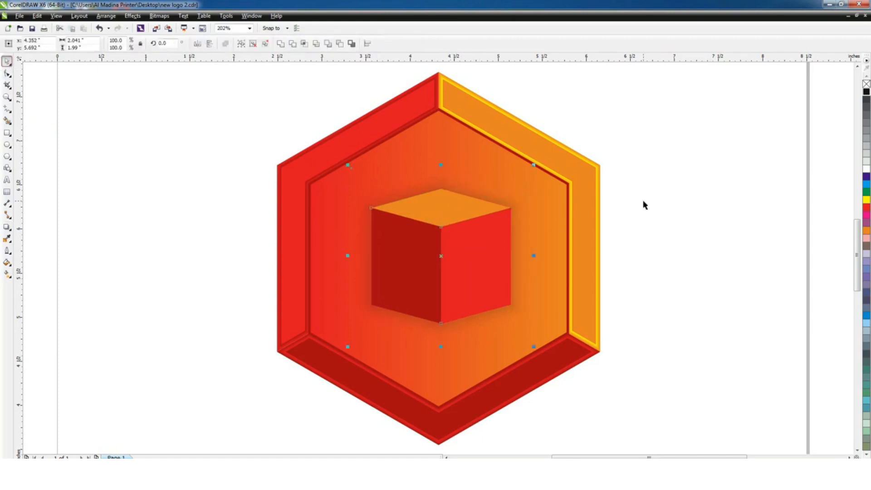
pyautogui.click(485, 248)
pyautogui.click(517, 208)
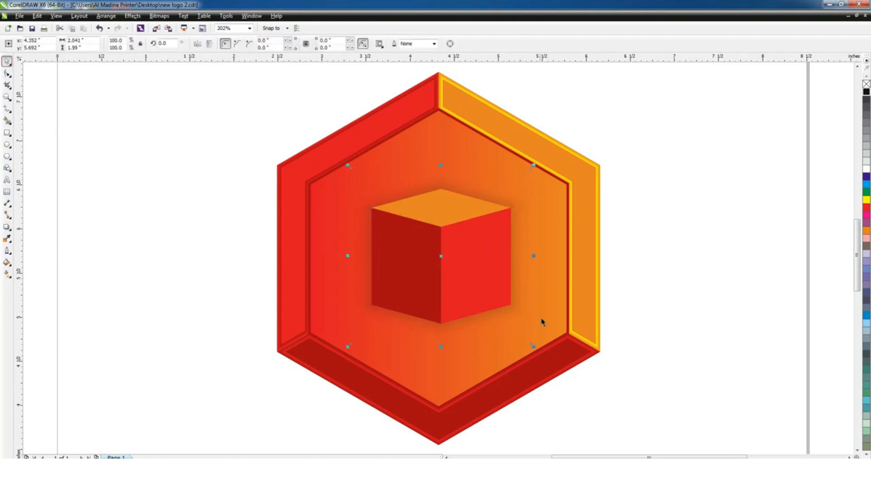
pyautogui.click(665, 287)
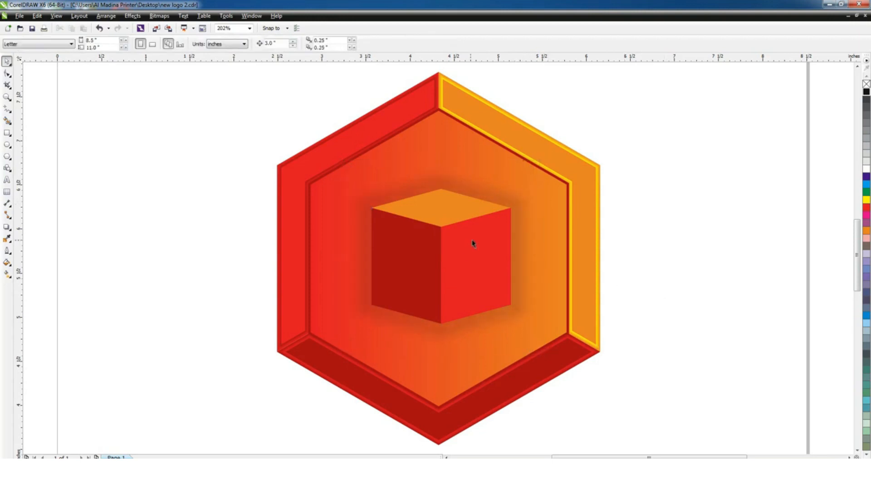
# Duplicate the cube in place and scale the copy to about 1.41 inches wide by 1.36 inches tall.
pyautogui.click(479, 244)
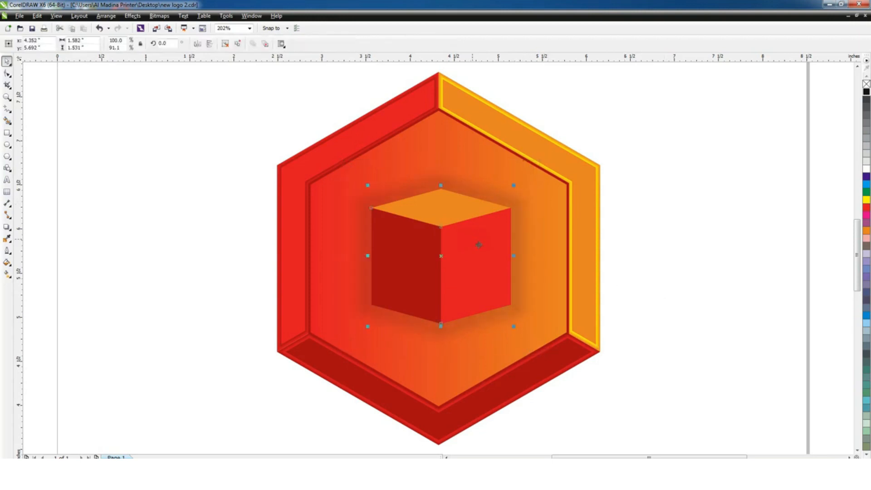
pyautogui.click(46, 16)
pyautogui.click(54, 73)
pyautogui.click(46, 16)
pyautogui.click(55, 80)
pyautogui.moveTo(512, 187); pyautogui.dragTo(509, 196)
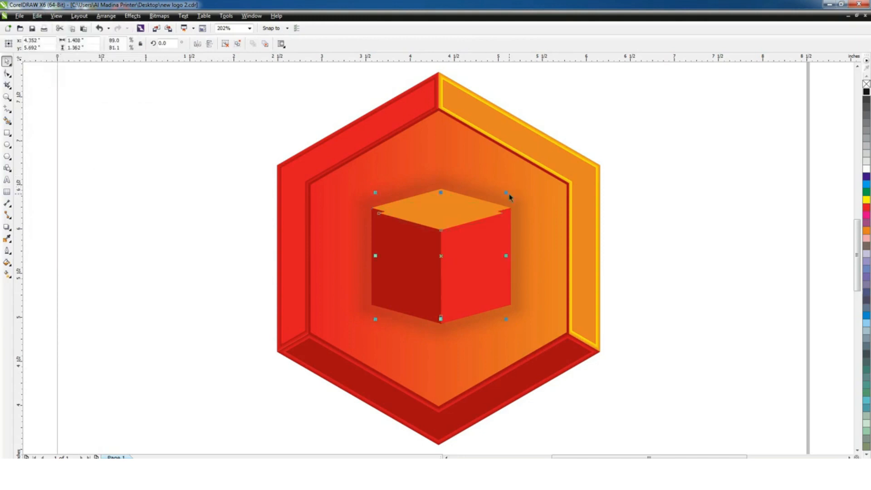
# Mirror the smaller cube copy both vertically and horizontally so it reads as a hollow interior.
pyautogui.click(209, 44)
pyautogui.click(197, 44)
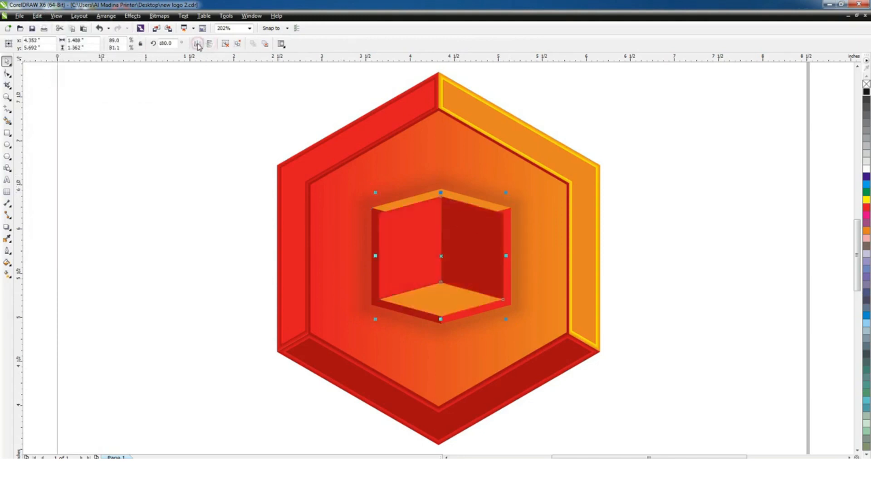
pyautogui.click(624, 183)
# Enlarge the outer cube to about 1.73 inches wide by 1.67 inches tall around the inverted inner cube.
pyautogui.click(509, 211)
pyautogui.moveTo(514, 255); pyautogui.dragTo(520, 256)
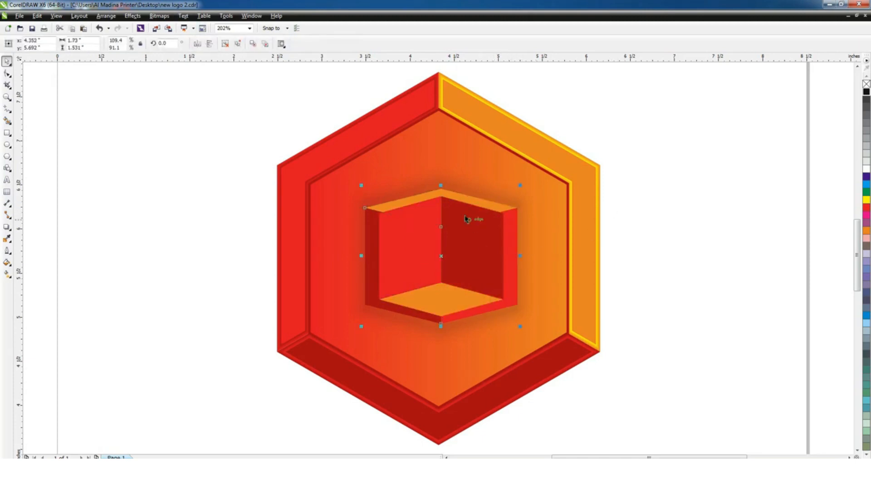
pyautogui.moveTo(445, 186); pyautogui.dragTo(451, 183)
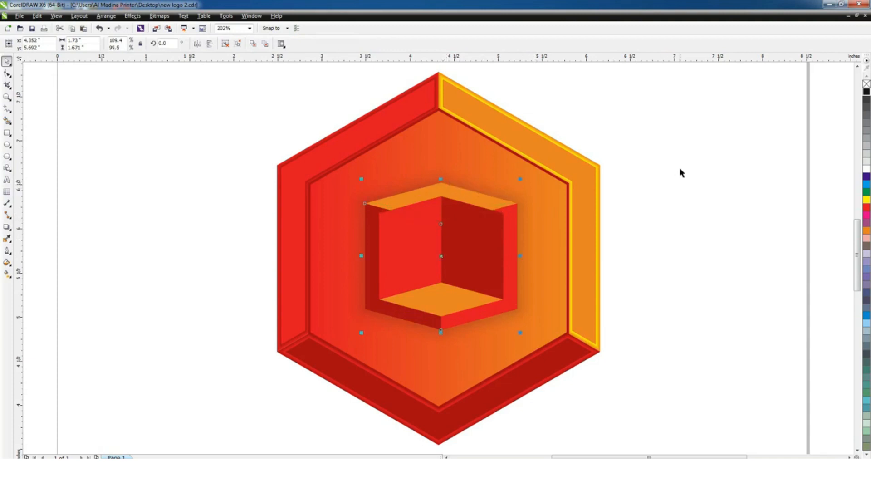
pyautogui.click(656, 164)
# Select both cubes and their shadow in wireframe view, restore the full-colour view, and group them.
pyautogui.click(456, 232)
pyautogui.click(622, 216)
pyautogui.hotkey('shift', 'F9')
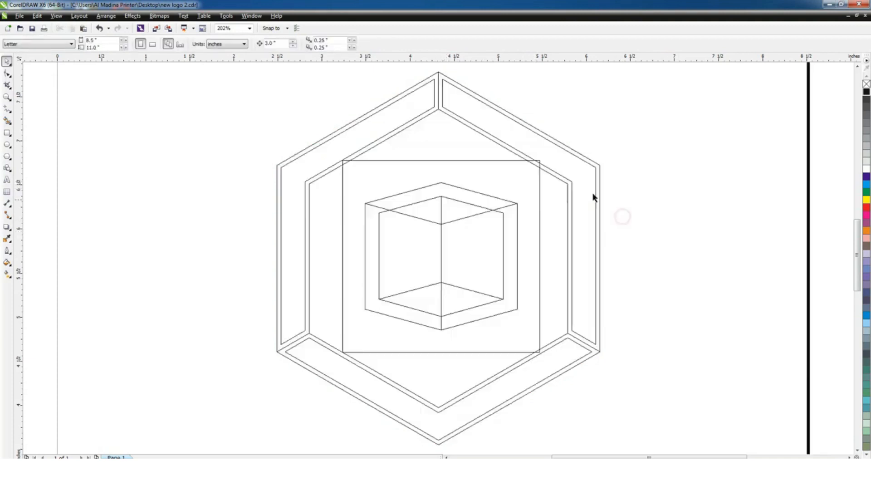
pyautogui.moveTo(649, 132); pyautogui.dragTo(311, 375)
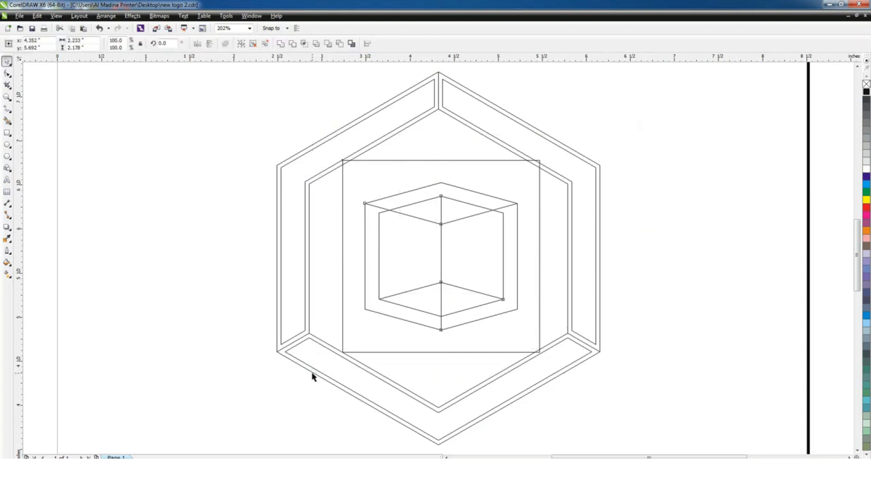
pyautogui.hotkey('shift', 'F9')
pyautogui.hotkey('ctrl', 'g')
# Centre the cube group horizontally and vertically on the inner hexagon, and preview the logo full screen.
pyautogui.keyDown('shift'); pyautogui.click(505, 152); pyautogui.keyUp('shift')
pyautogui.press('c')
pyautogui.press('e')
pyautogui.click(657, 161)
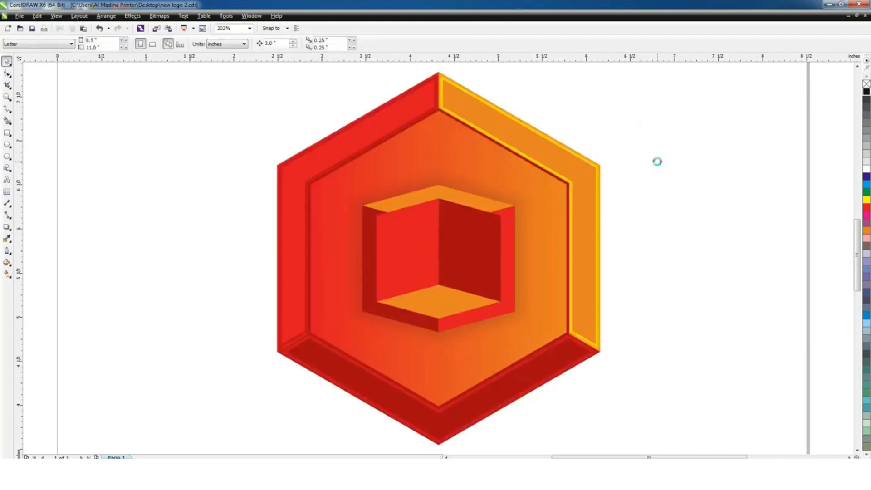
pyautogui.press('F9')
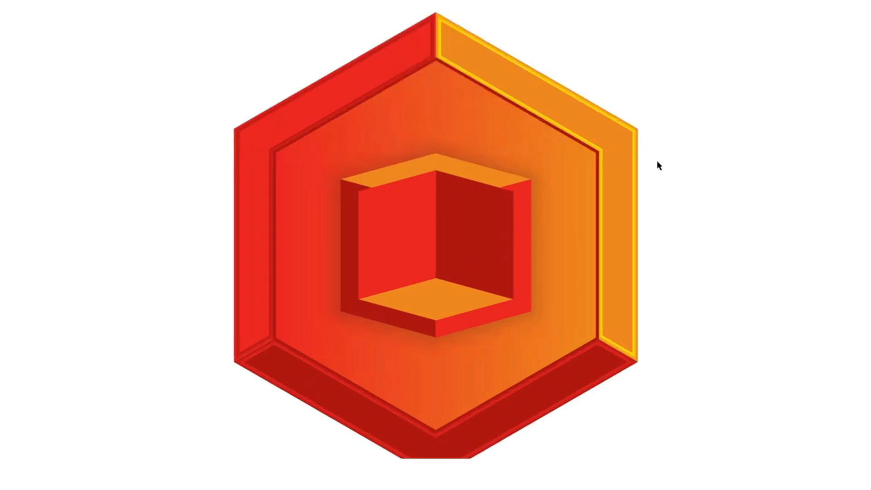